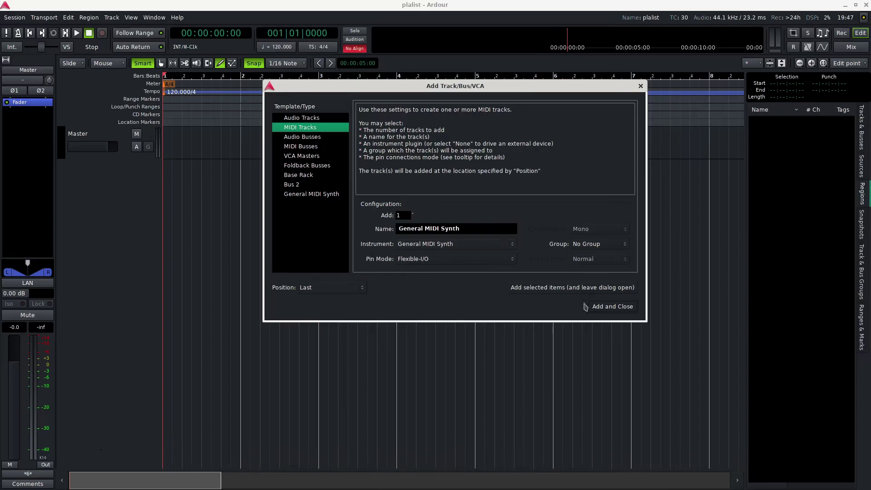
Step: Add one General MIDI Synth track and one Helm (LV2) track as MIDI tracks, keeping the dialog open
{"action": "left_click", "coordinate": [573, 287]}
{"action": "left_click", "coordinate": [481, 245]}
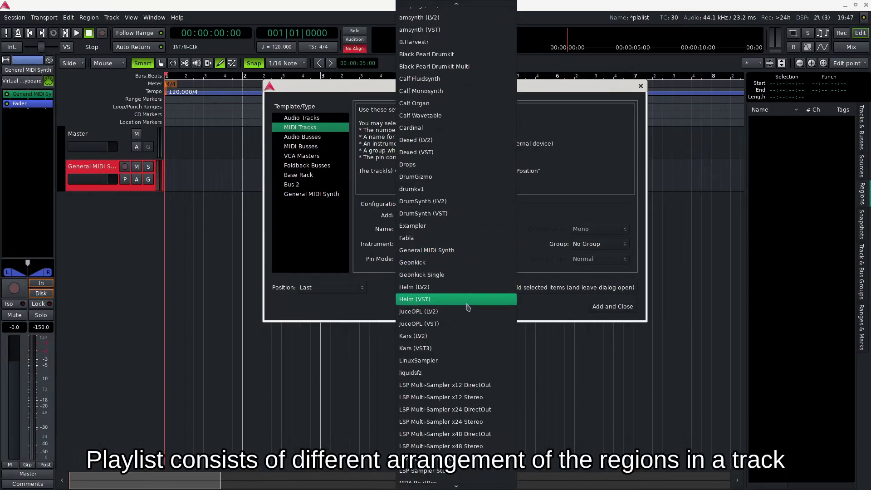
{"action": "left_click", "coordinate": [469, 286]}
{"action": "left_click", "coordinate": [573, 288]}
Step: Add an MDA DX10 MIDI track and an MDA Piano MIDI track, then finish adding tracks
{"action": "left_click", "coordinate": [488, 248]}
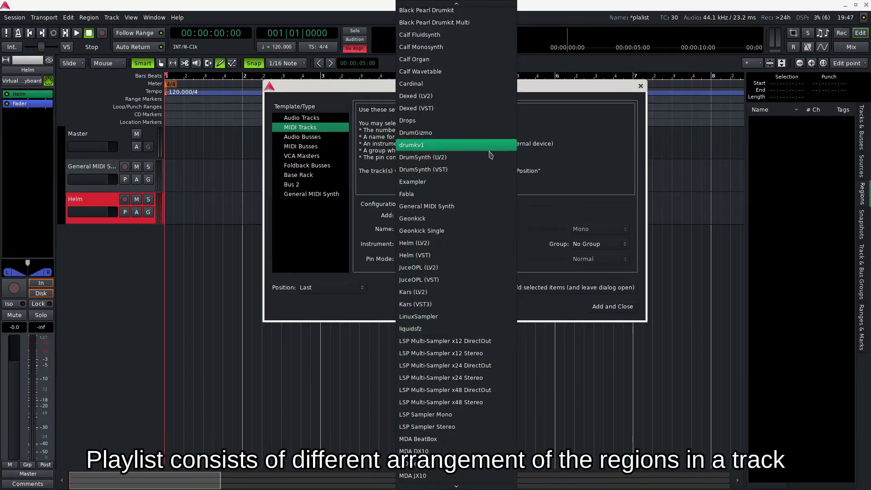
{"action": "left_click", "coordinate": [454, 451]}
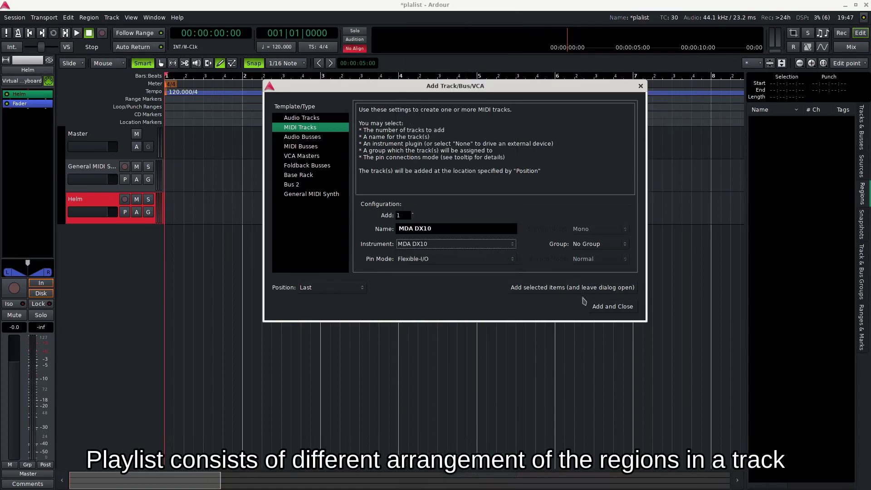
{"action": "left_click", "coordinate": [573, 287]}
{"action": "left_click", "coordinate": [488, 249]}
{"action": "scroll", "coordinate": [461, 436], "scroll_direction": "down", "scroll_amount": 2}
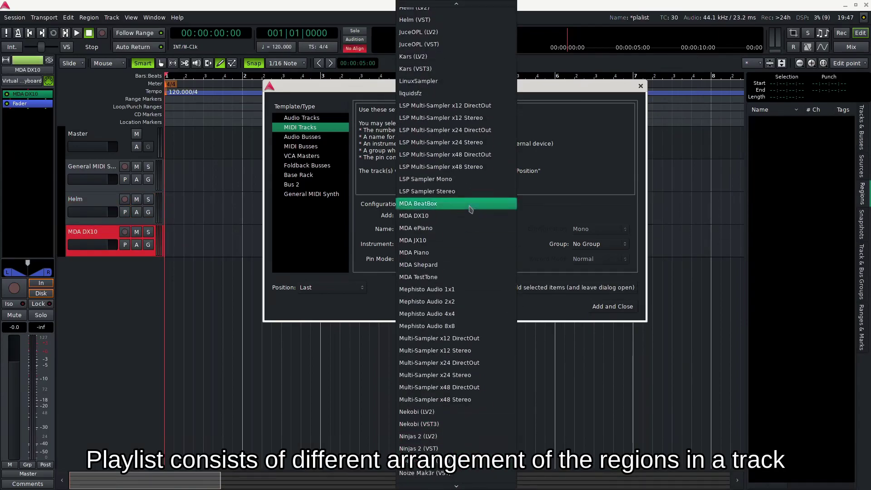
{"action": "left_click", "coordinate": [461, 252]}
{"action": "left_click", "coordinate": [613, 307]}
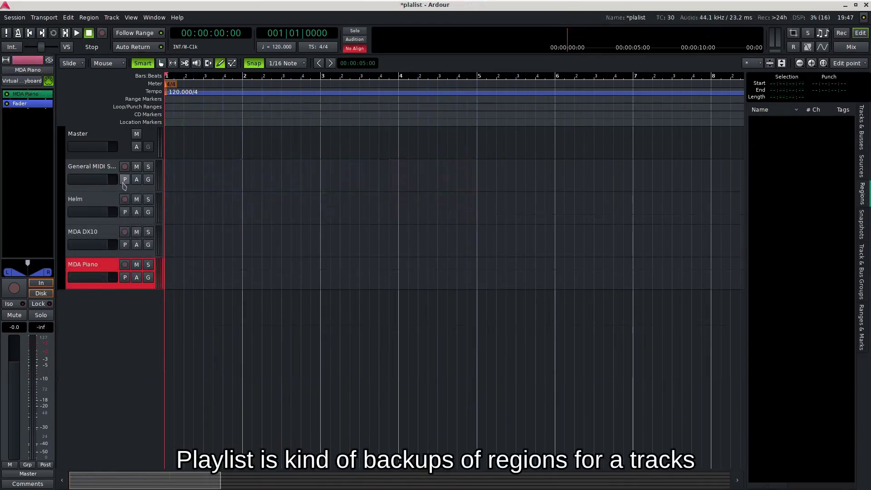
{"action": "left_click", "coordinate": [124, 184]}
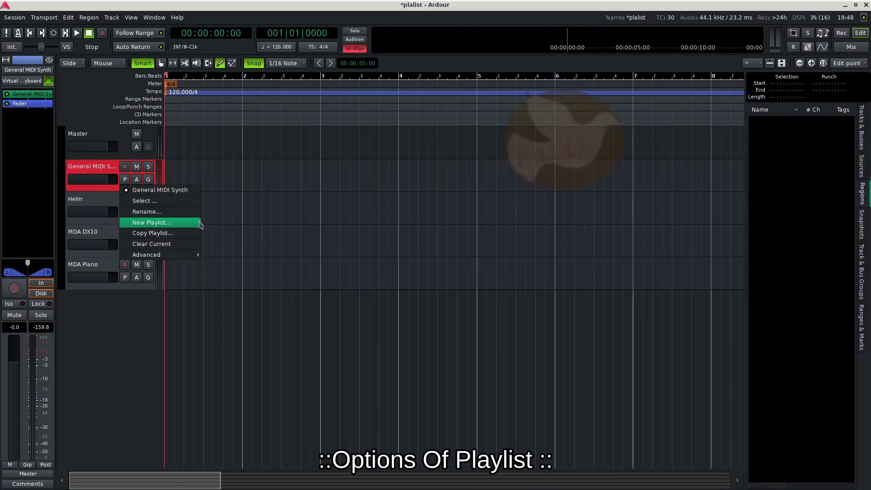
{"action": "left_click", "coordinate": [205, 255]}
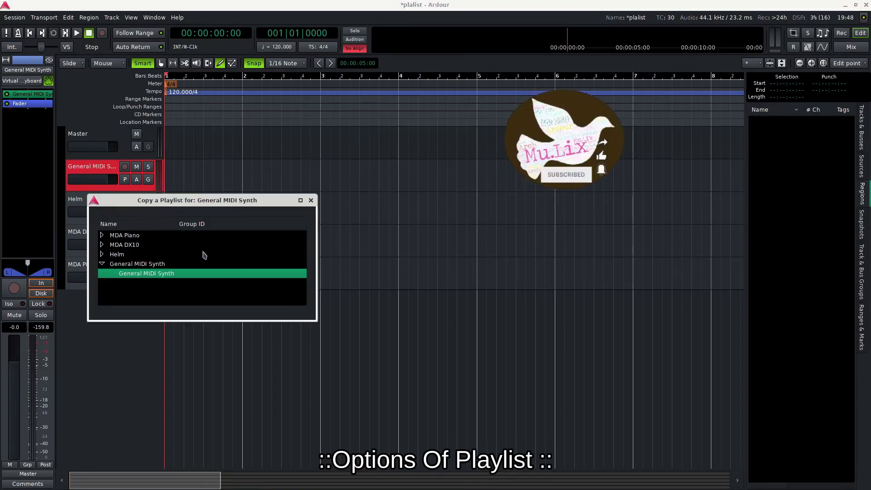
{"action": "left_click", "coordinate": [305, 199]}
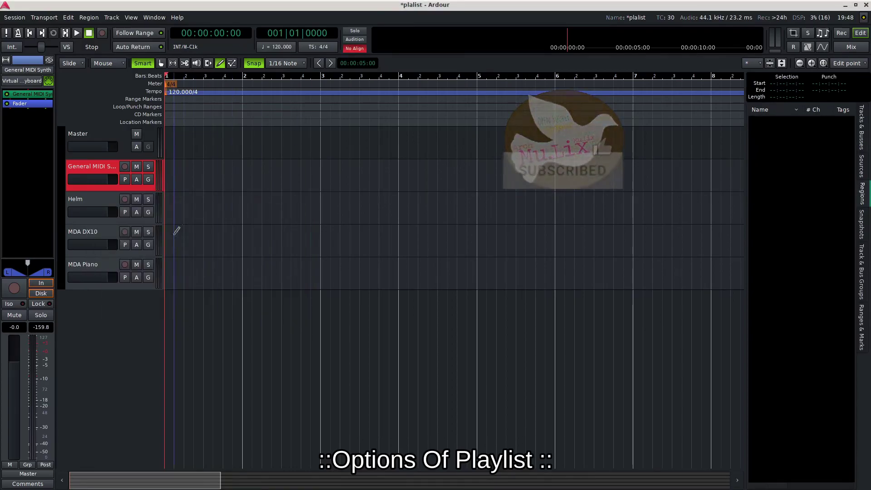
Step: Create a playlist named "new playlist 1" for only the General MIDI Synth track through the playlist selector
{"action": "left_click", "coordinate": [125, 179]}
{"action": "mouse_move", "coordinate": [183, 260]}
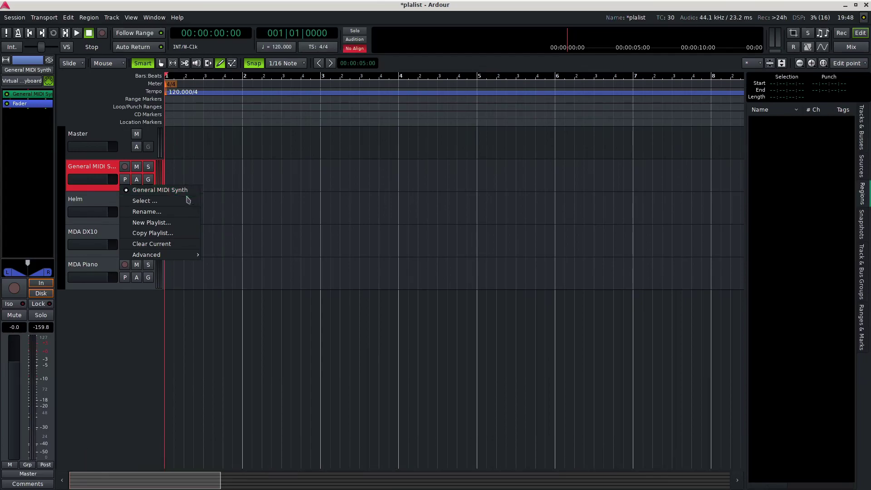
{"action": "left_click", "coordinate": [170, 206]}
{"action": "left_click_drag", "start_coordinate": [192, 151], "coordinate": [576, 88]}
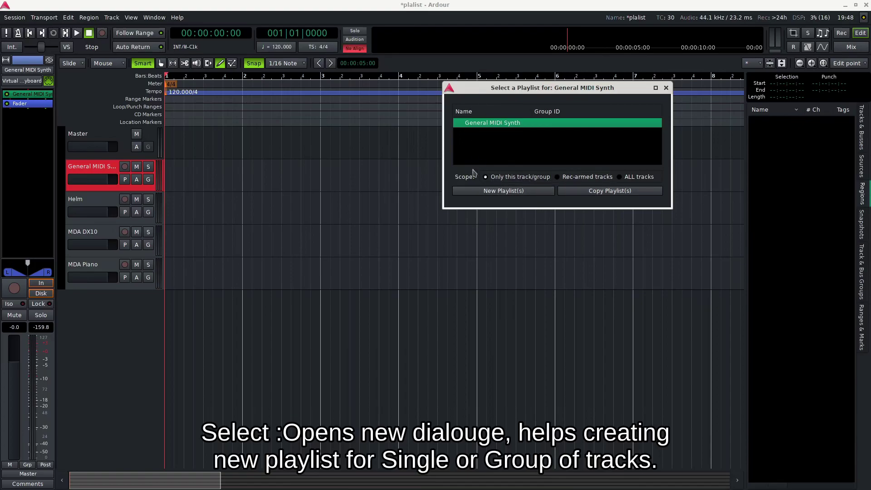
{"action": "left_click", "coordinate": [499, 192]}
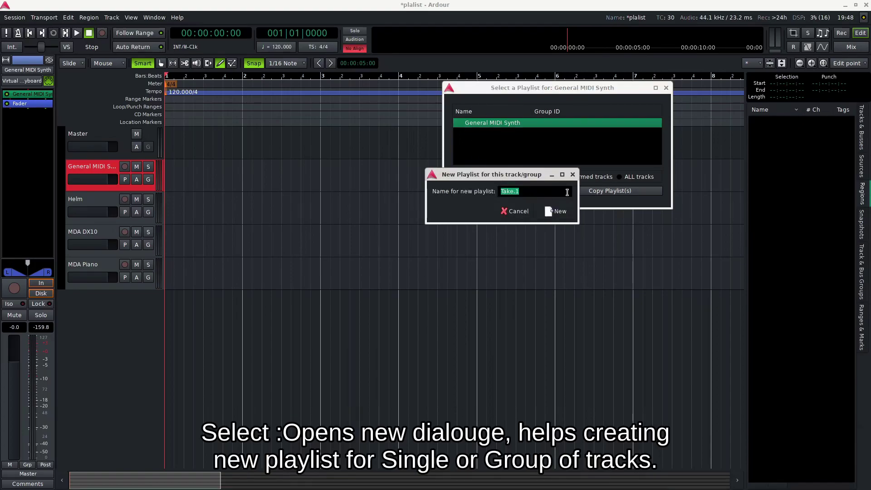
{"action": "type", "text": "new playlist 1"}
{"action": "left_click", "coordinate": [559, 212]}
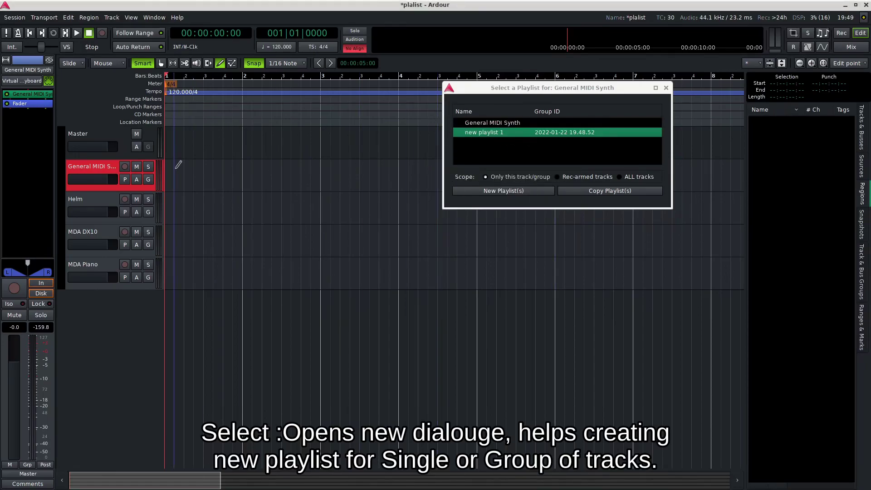
Step: Check which playlists the General MIDI Synth, Helm, MDA DX10 and MDA Piano tracks each offer
{"action": "left_click", "coordinate": [125, 180]}
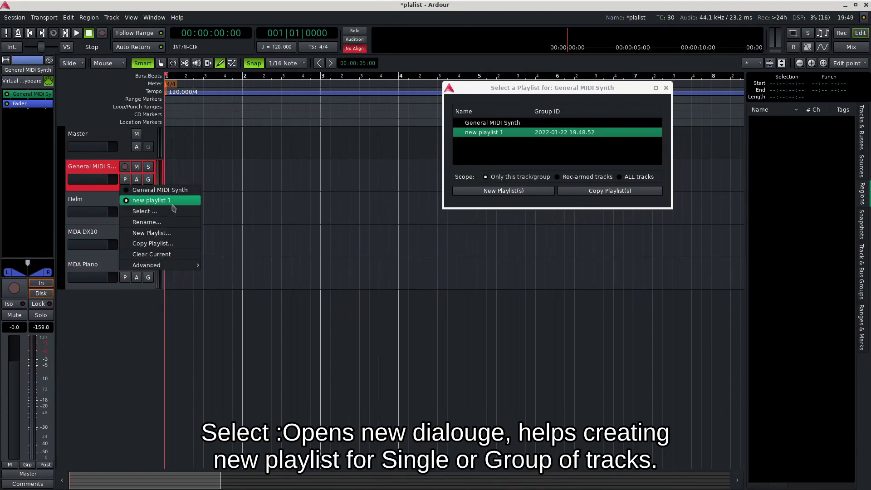
{"action": "left_click", "coordinate": [123, 180]}
{"action": "left_click", "coordinate": [125, 212]}
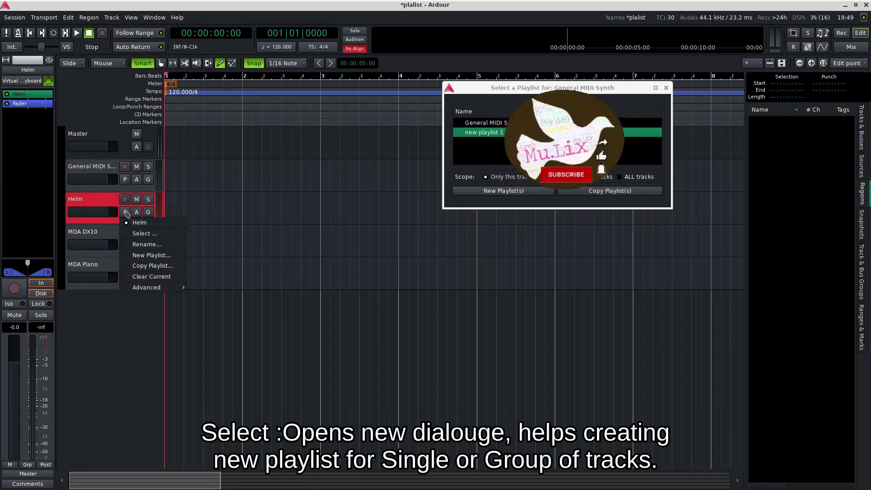
{"action": "left_click", "coordinate": [124, 235]}
{"action": "left_click", "coordinate": [125, 245]}
{"action": "left_click", "coordinate": [125, 244]}
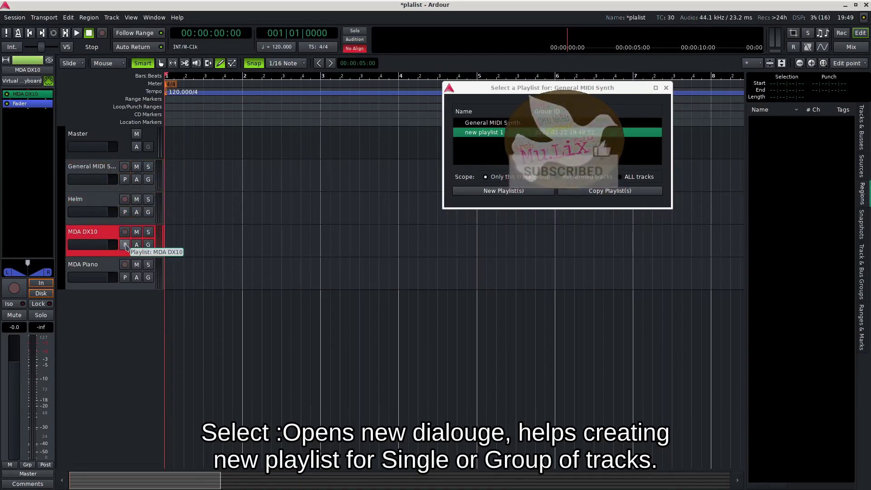
{"action": "left_click", "coordinate": [125, 277]}
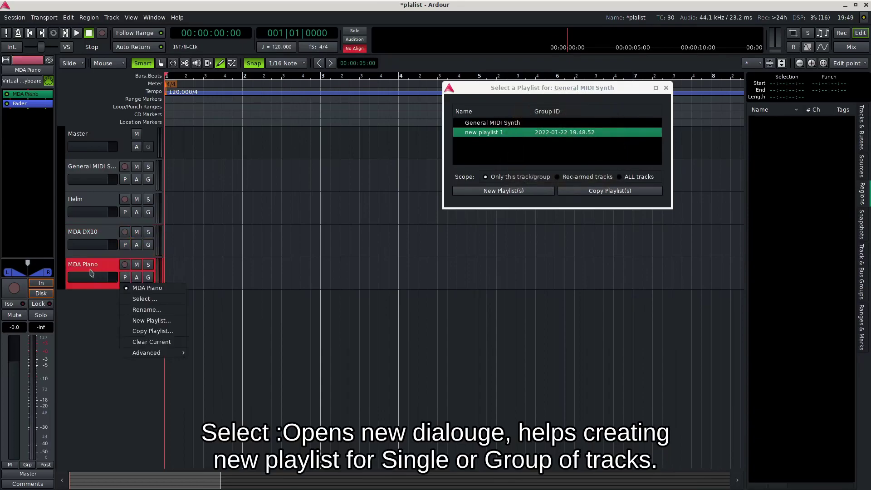
{"action": "left_click", "coordinate": [123, 269]}
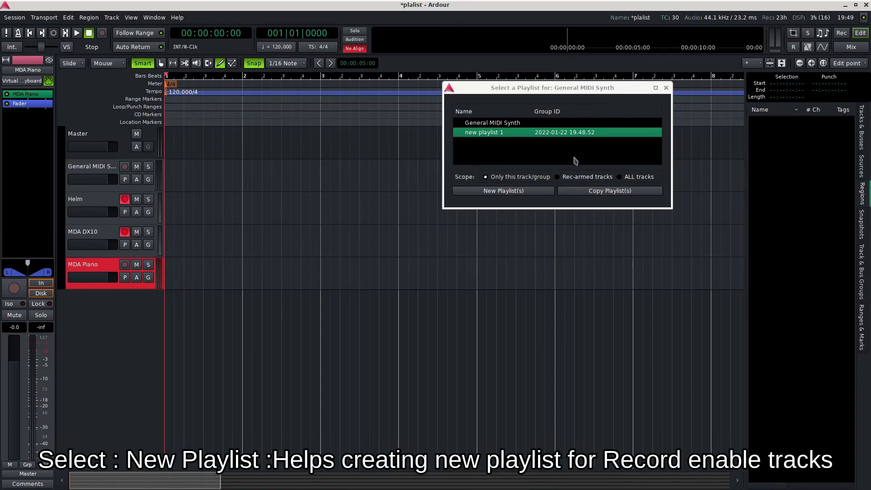
Step: Create a playlist named "reco arm track" with the scope set to rec-armed tracks
{"action": "left_click", "coordinate": [558, 177]}
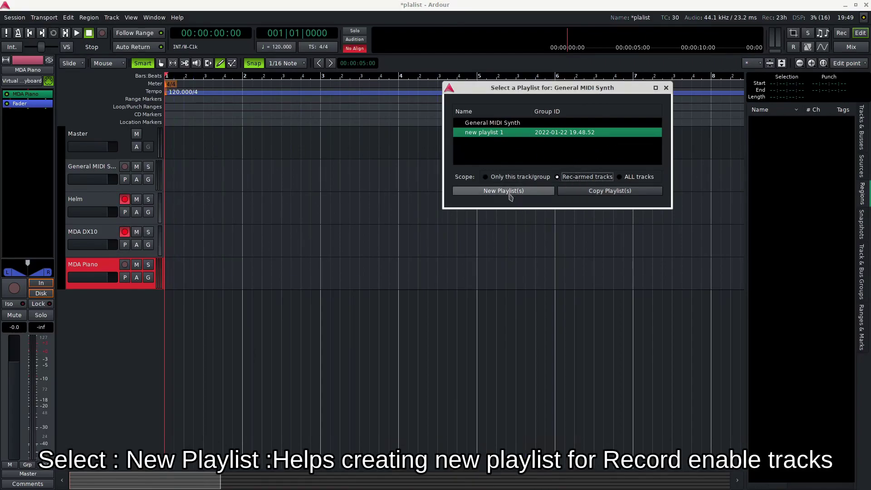
{"action": "left_click", "coordinate": [511, 195]}
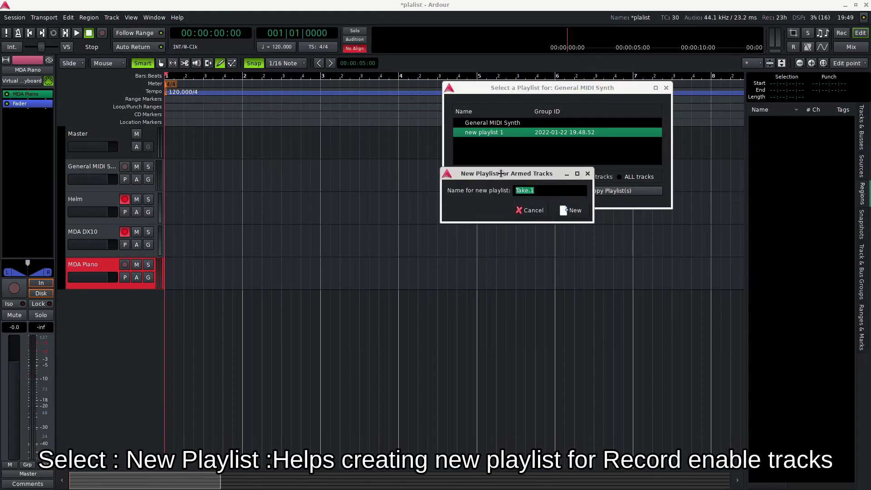
{"action": "type", "text": "reco arm track"}
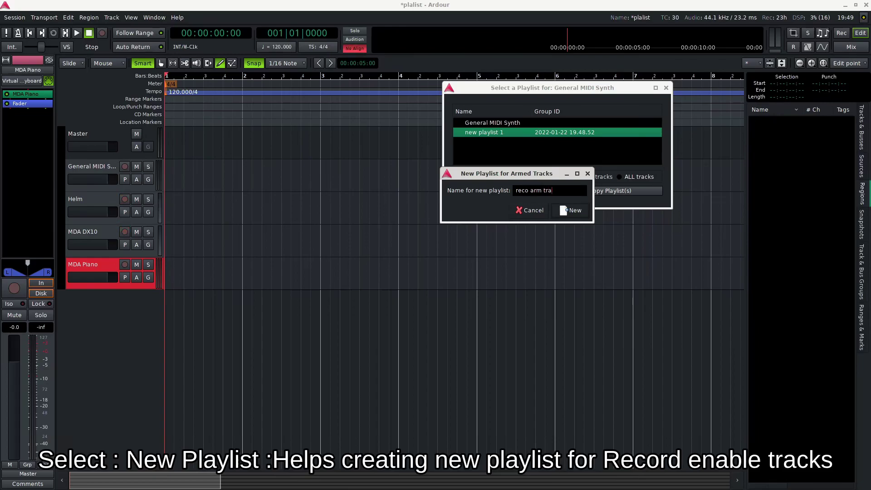
{"action": "left_click", "coordinate": [569, 211]}
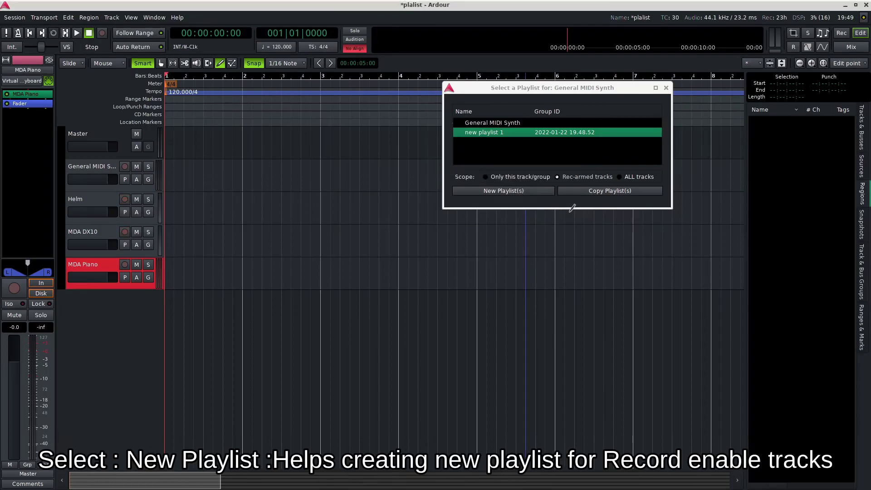
Step: Inspect the playlists of all four MIDI tracks to see which ones received "reco arm track"
{"action": "left_click", "coordinate": [125, 180]}
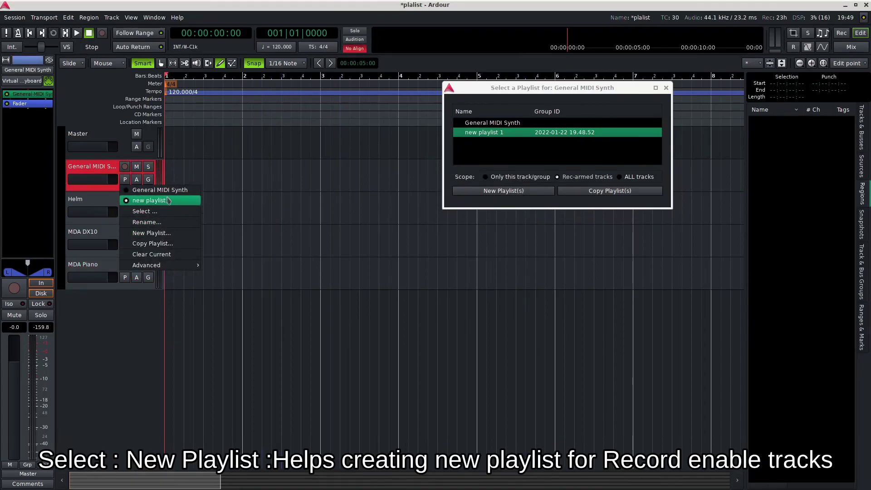
{"action": "left_click", "coordinate": [86, 196]}
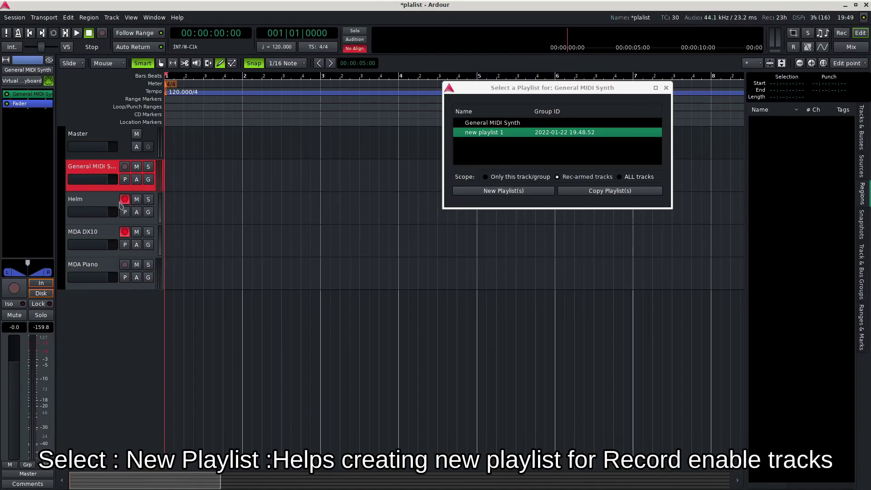
{"action": "left_click", "coordinate": [125, 212]}
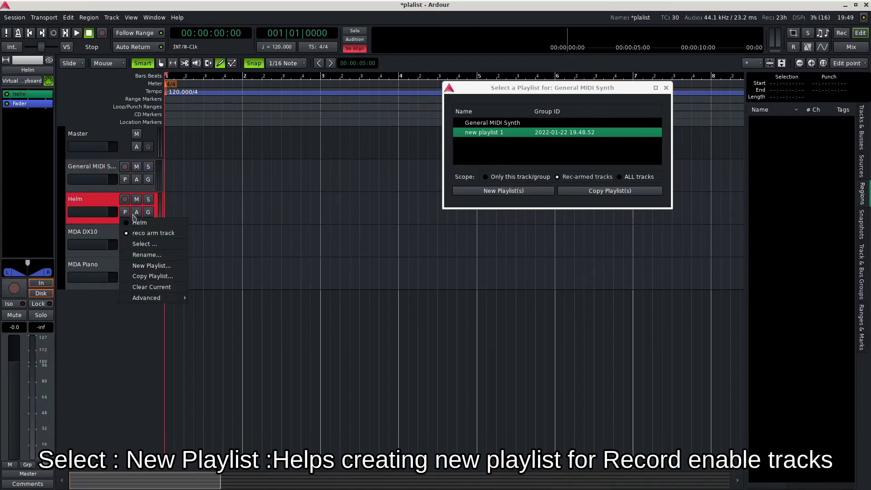
{"action": "left_click", "coordinate": [87, 195]}
{"action": "left_click", "coordinate": [124, 245]}
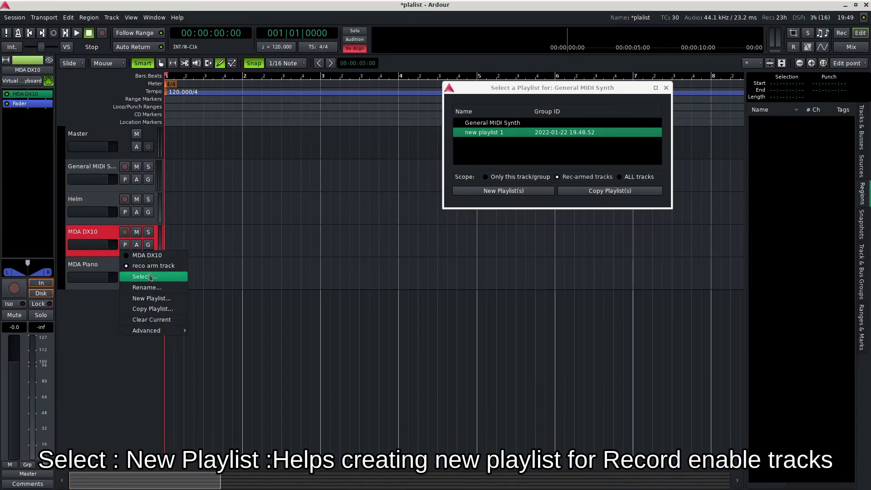
{"action": "left_click", "coordinate": [105, 257]}
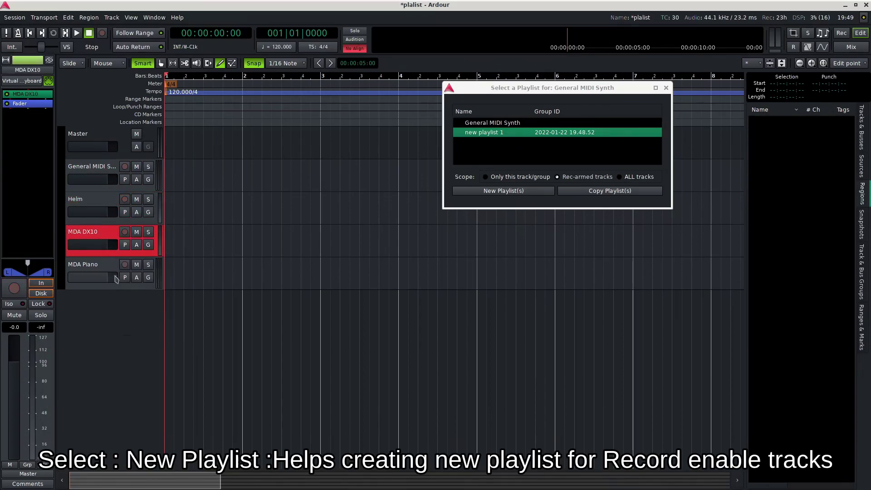
{"action": "left_click", "coordinate": [124, 279]}
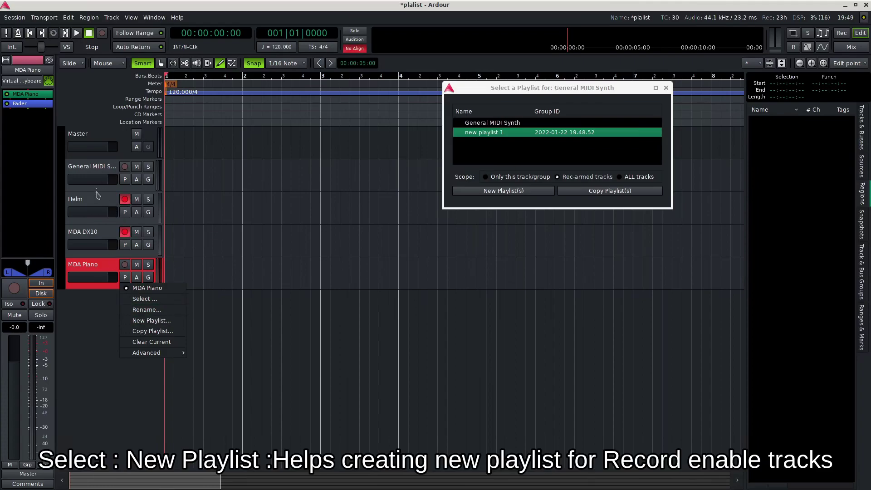
{"action": "left_click", "coordinate": [105, 203]}
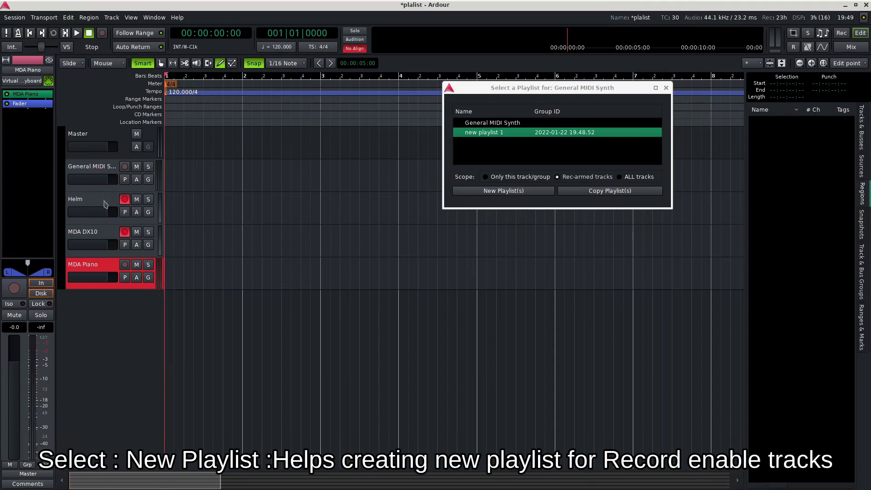
Step: Create a playlist named "All tracks" with the scope set to ALL tracks
{"action": "left_click", "coordinate": [626, 178]}
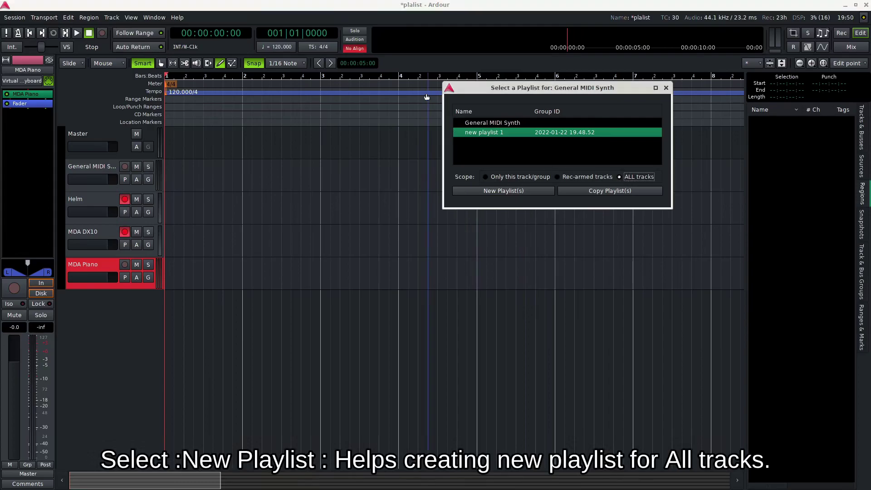
{"action": "left_click", "coordinate": [496, 192]}
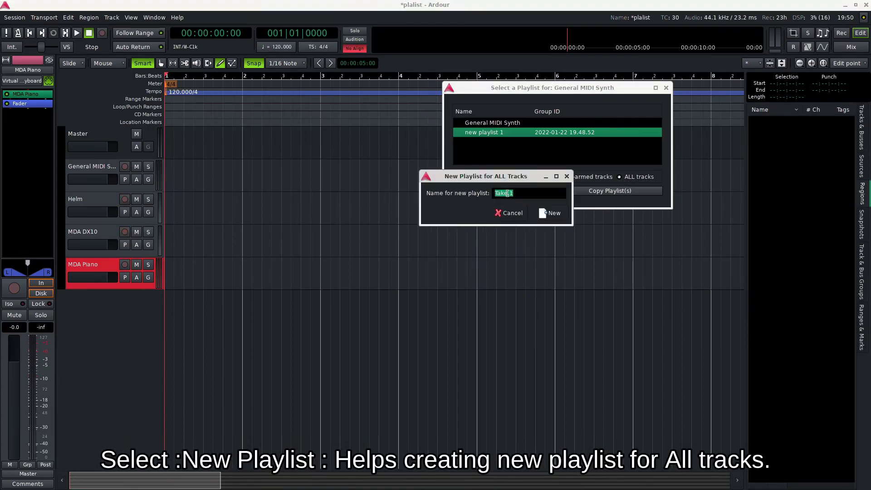
{"action": "type", "text": "All tracks"}
{"action": "left_click", "coordinate": [551, 213]}
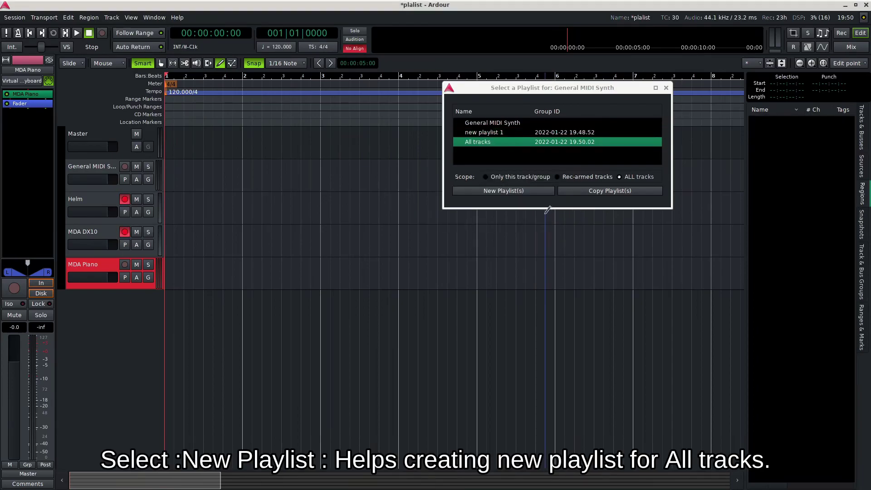
Step: Inspect the playlists of the General MIDI Synth, Helm, MDA DX10 and MDA Piano tracks for the "All tracks" entry
{"action": "left_click", "coordinate": [125, 179]}
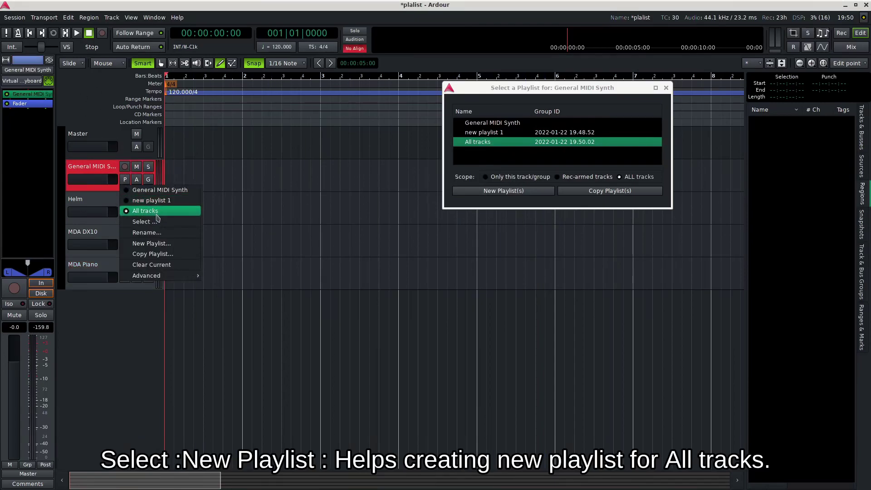
{"action": "left_click", "coordinate": [105, 195]}
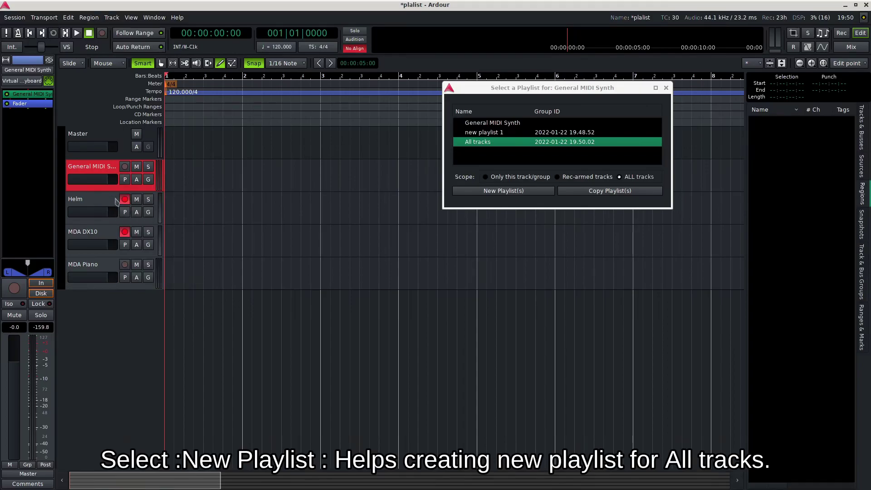
{"action": "left_click", "coordinate": [125, 212]}
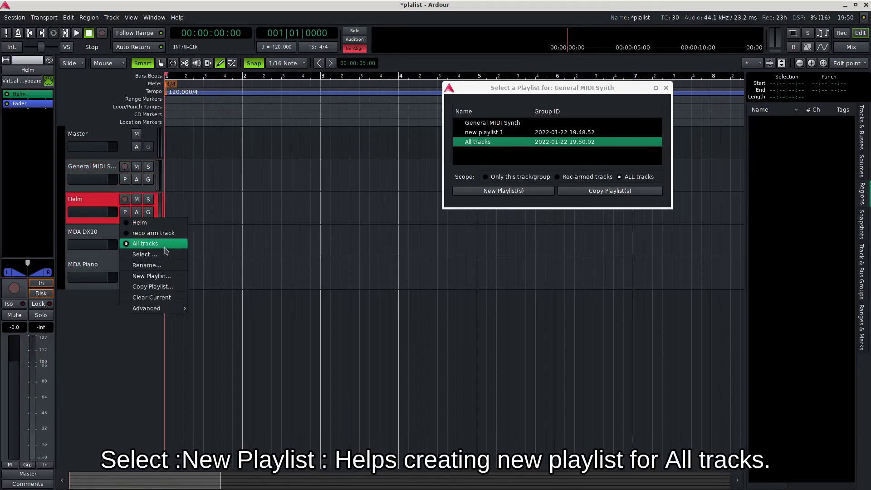
{"action": "left_click", "coordinate": [90, 231]}
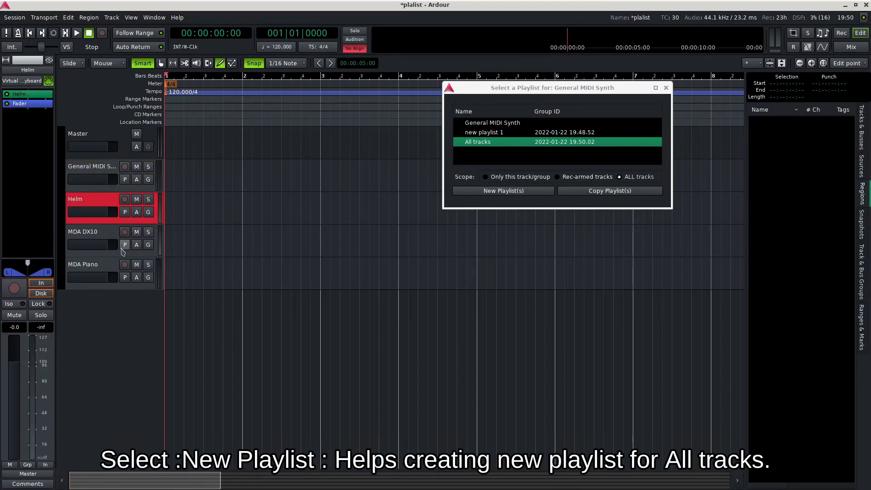
{"action": "left_click", "coordinate": [127, 246]}
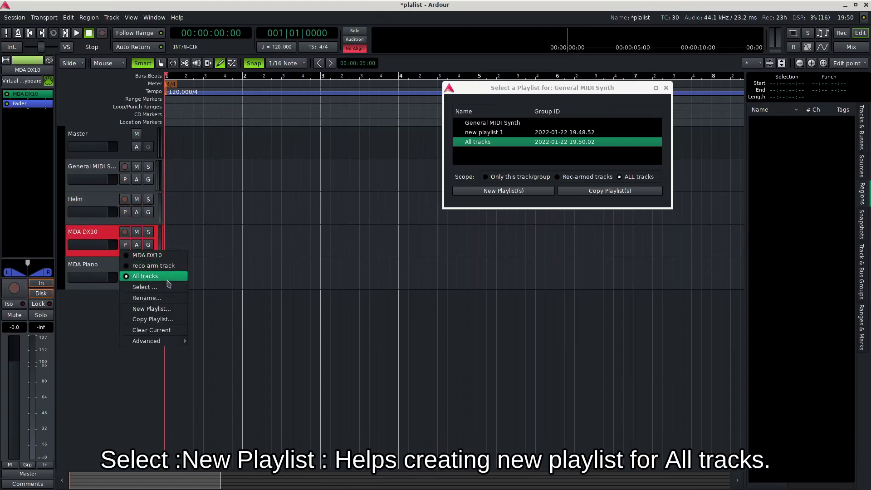
{"action": "left_click", "coordinate": [93, 263]}
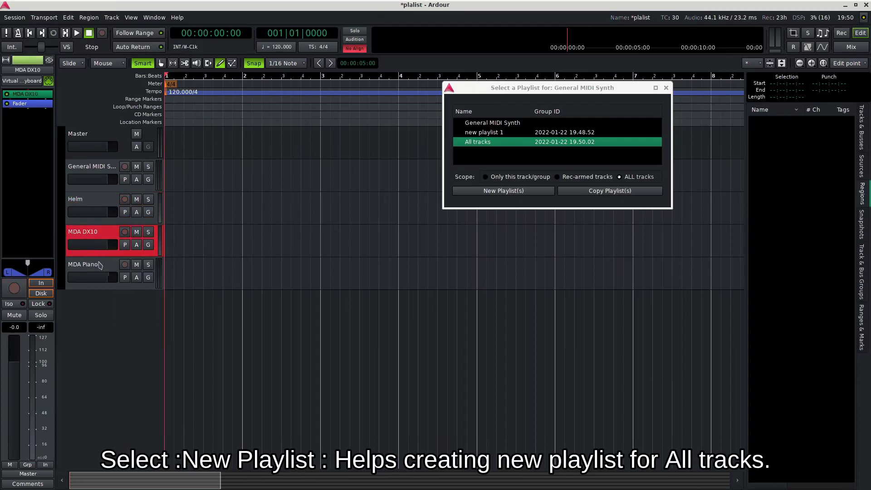
{"action": "left_click", "coordinate": [125, 278]}
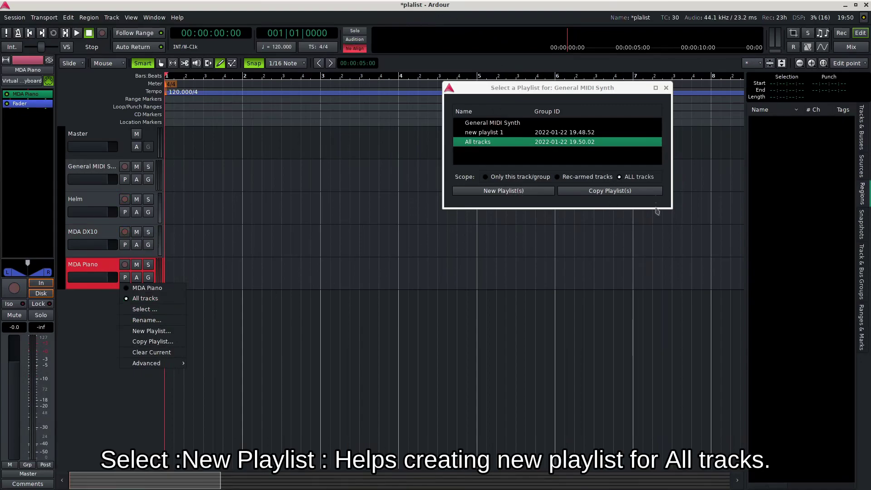
{"action": "left_click", "coordinate": [104, 197]}
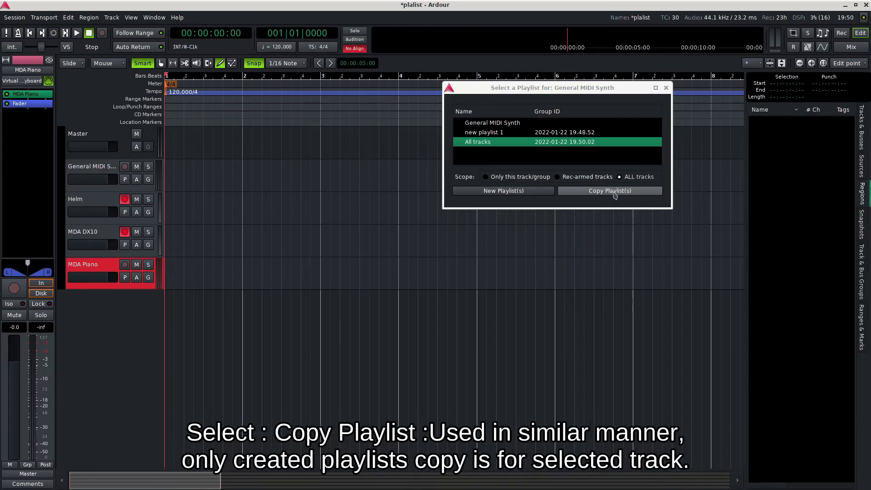
Step: Activate the General MIDI Synth playlist on its track and draw a MIDI region from bar 1 to bar 3
{"action": "left_click", "coordinate": [500, 127]}
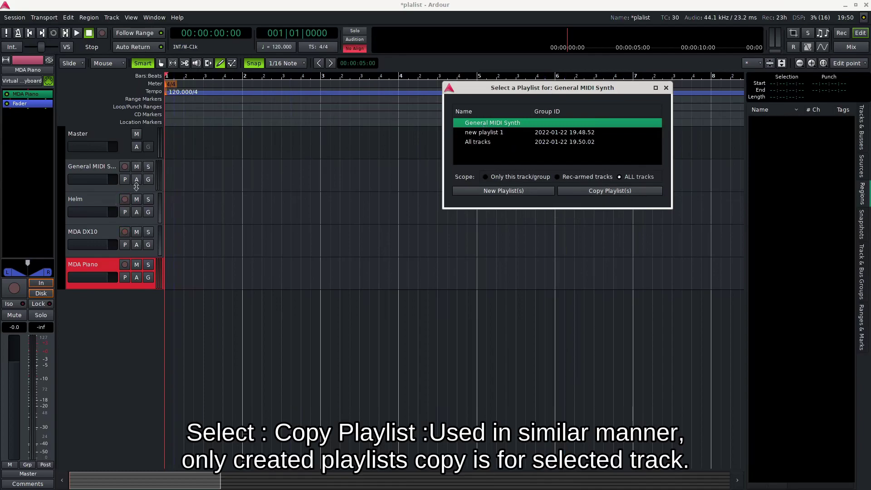
{"action": "left_click", "coordinate": [124, 179]}
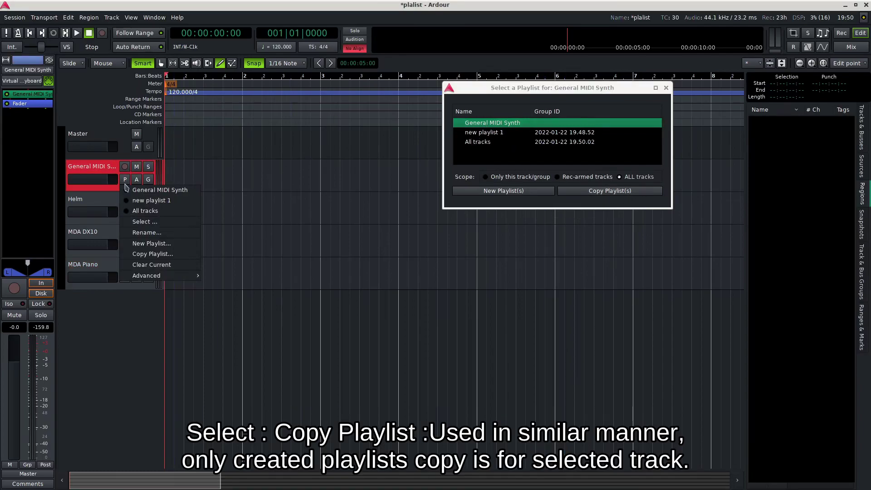
{"action": "left_click", "coordinate": [217, 178]}
{"action": "mouse_move", "coordinate": [166, 169]}
{"action": "left_mouse_down"}
{"action": "mouse_move", "coordinate": [331, 183]}
{"action": "mouse_move", "coordinate": [323, 183]}
{"action": "left_mouse_up"}
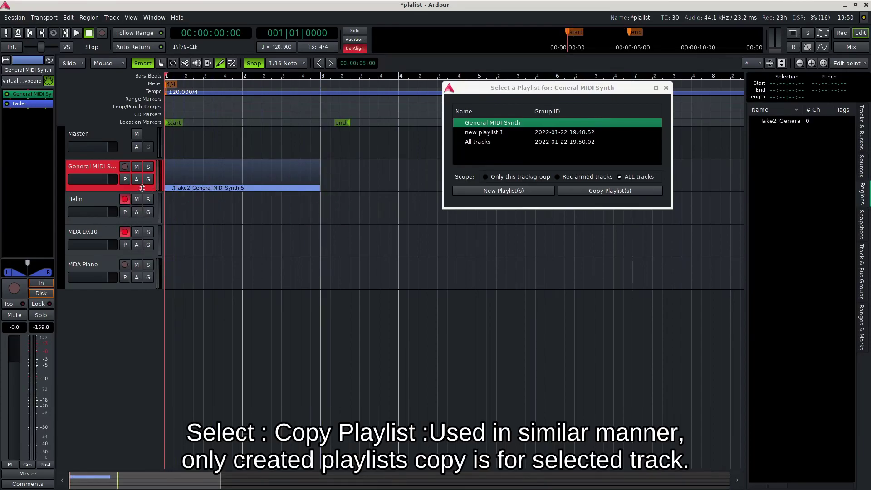
Step: Increase the General MIDI Synth track's height and draw a series of short notes across its two-bar region
{"action": "left_click_drag", "start_coordinate": [140, 190], "coordinate": [141, 209]}
{"action": "left_click", "coordinate": [167, 186]}
{"action": "left_click", "coordinate": [191, 187]}
{"action": "left_click", "coordinate": [205, 184]}
{"action": "left_click", "coordinate": [225, 184]}
{"action": "left_click", "coordinate": [255, 183]}
{"action": "left_click_drag", "start_coordinate": [273, 180], "coordinate": [306, 187]}
{"action": "left_click", "coordinate": [289, 183]}
{"action": "left_click", "coordinate": [313, 186]}
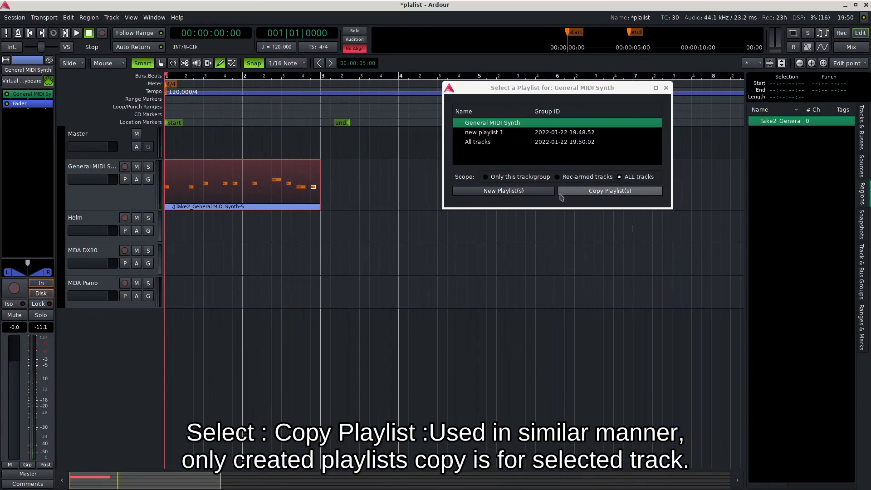
Step: Copy the General MIDI Synth playlist as "edited playlist" with the scope set to ALL tracks
{"action": "left_click", "coordinate": [618, 194]}
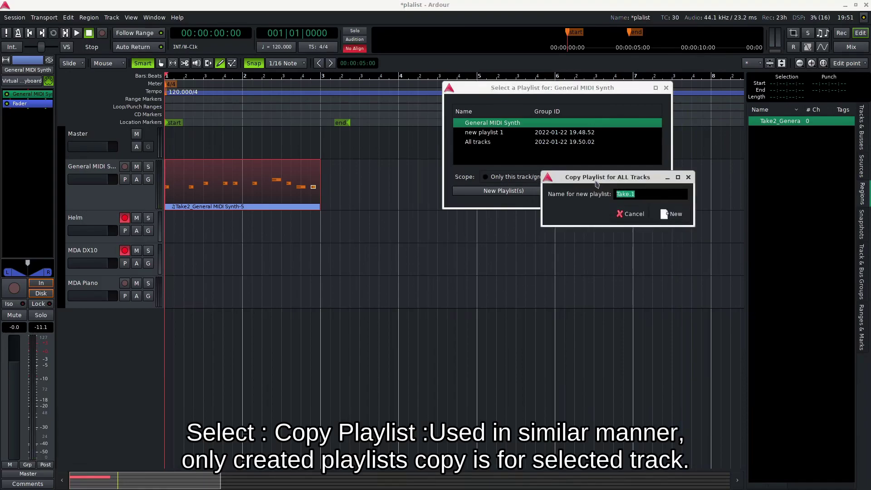
{"action": "left_click_drag", "start_coordinate": [597, 184], "coordinate": [469, 206]}
{"action": "type", "text": "edited pla"}
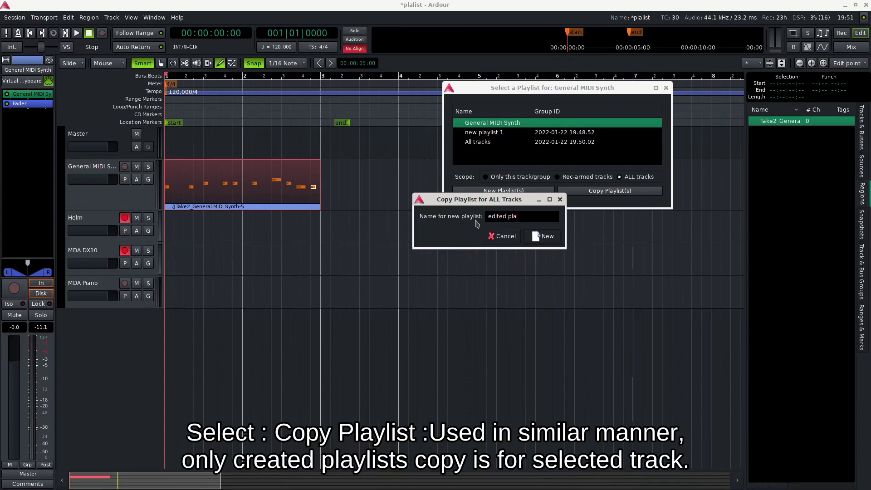
{"action": "type", "text": "ylist"}
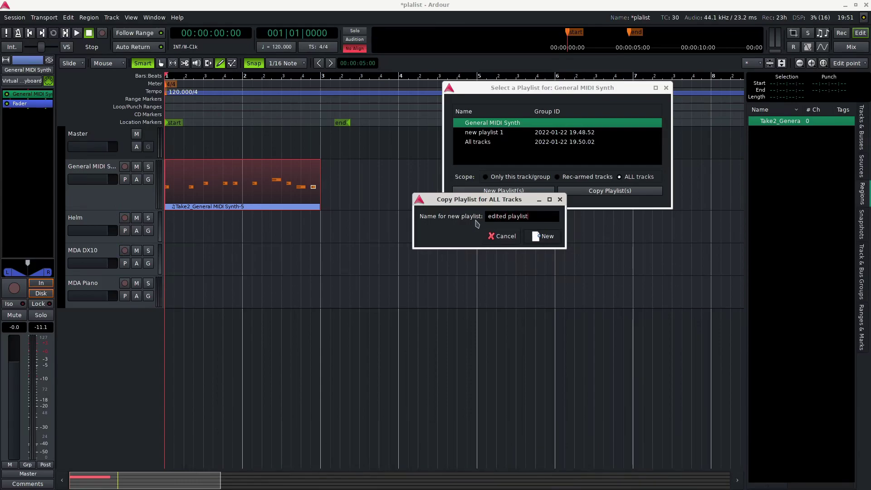
{"action": "left_click", "coordinate": [544, 236]}
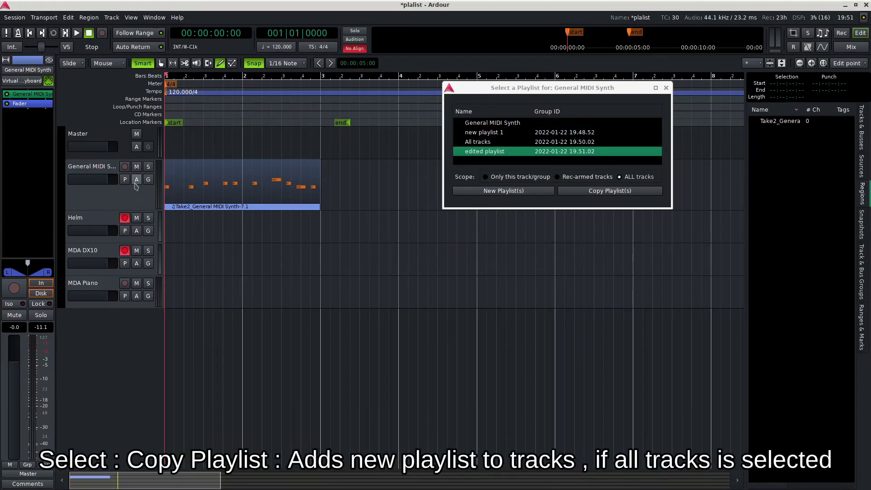
Step: Check the playlists of the Helm, MDA DX10 and MDA Piano tracks for "edited playlist"
{"action": "left_click", "coordinate": [125, 232]}
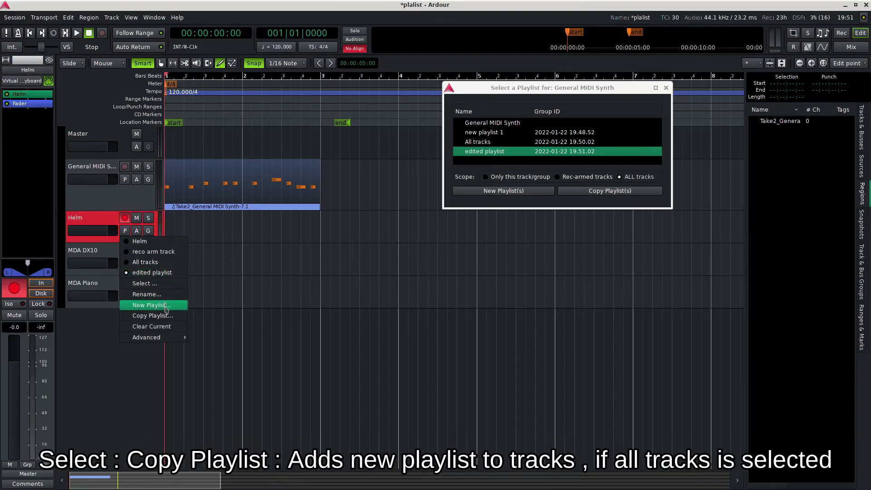
{"action": "left_click", "coordinate": [102, 225]}
{"action": "left_click", "coordinate": [126, 264]}
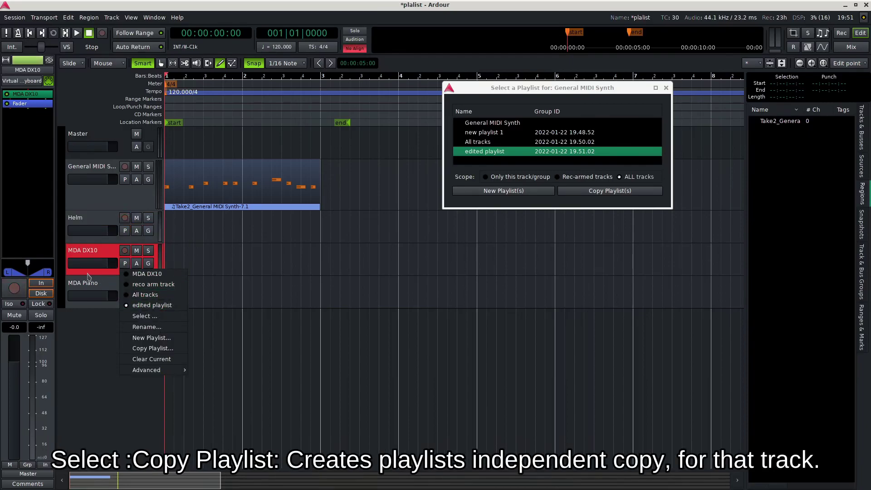
{"action": "left_click", "coordinate": [100, 288]}
{"action": "left_click", "coordinate": [124, 302]}
{"action": "left_click", "coordinate": [126, 296]}
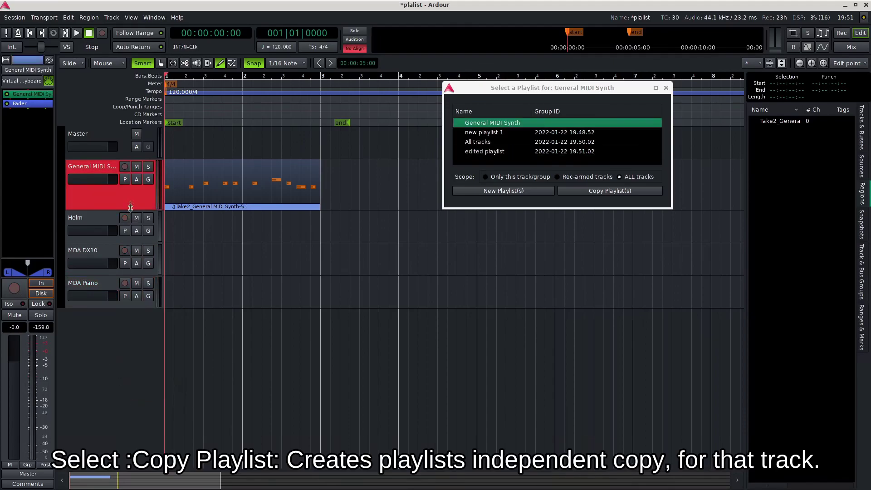
Step: Activate "edited playlist" on the General MIDI Synth track and close the playlist selection window
{"action": "left_click", "coordinate": [126, 180]}
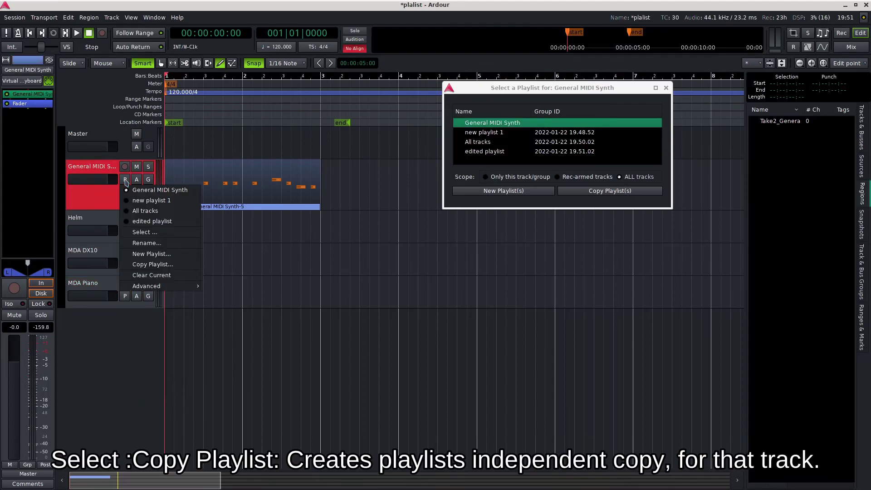
{"action": "left_click", "coordinate": [146, 220]}
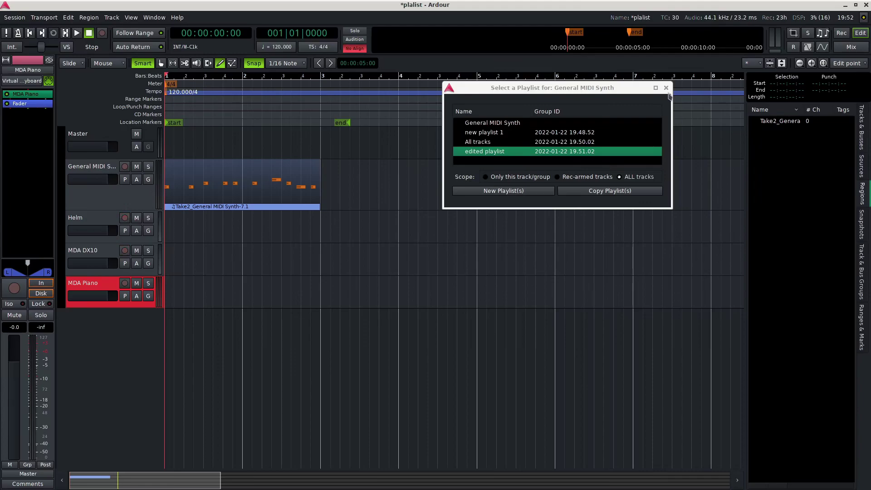
{"action": "left_click", "coordinate": [667, 88]}
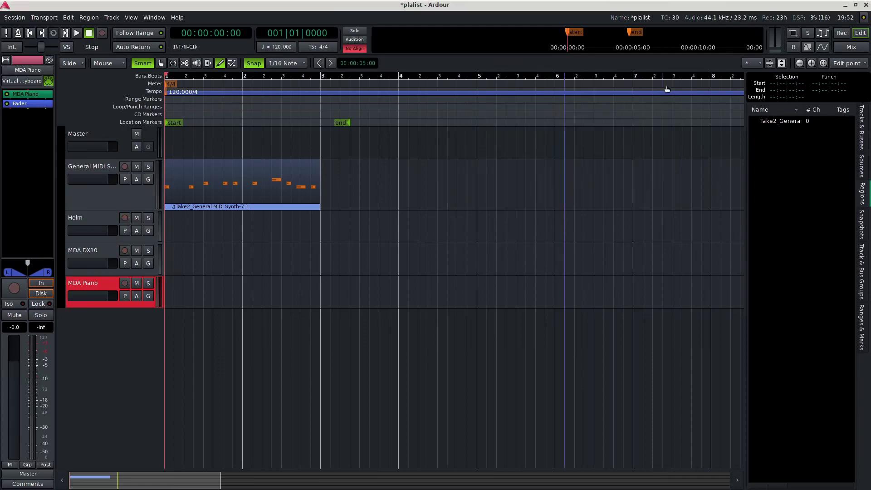
Step: Switch the General MIDI Synth track to "new playlist 1" and rename that playlist "new playlist 1. rename"
{"action": "left_click", "coordinate": [125, 181]}
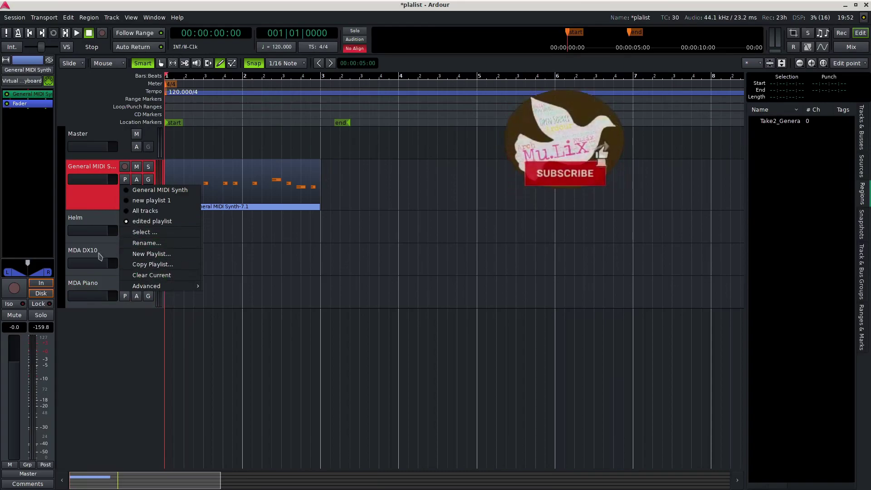
{"action": "left_click", "coordinate": [134, 200]}
{"action": "left_click", "coordinate": [123, 180]}
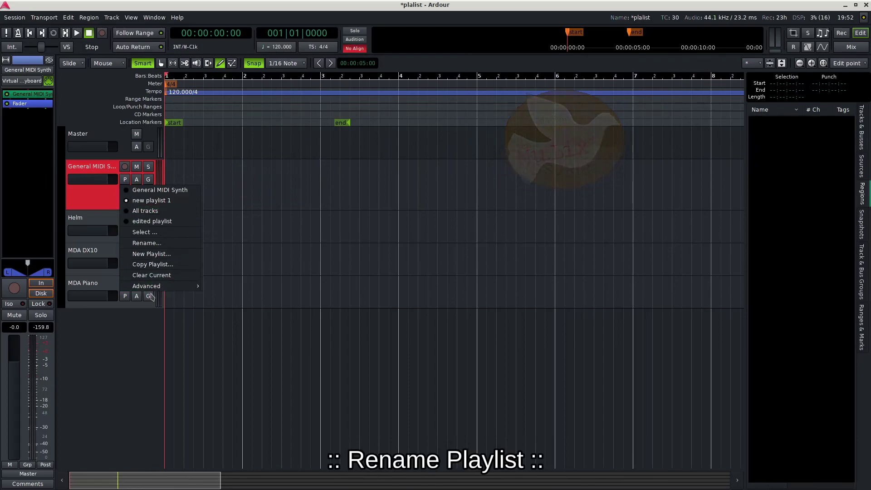
{"action": "left_click", "coordinate": [147, 243]}
{"action": "left_click_drag", "start_coordinate": [208, 228], "coordinate": [428, 200]}
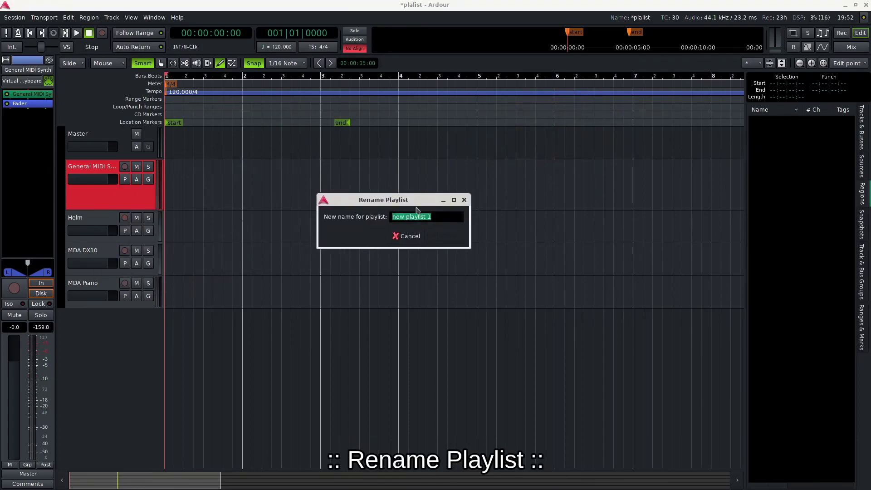
{"action": "left_click", "coordinate": [439, 218]}
{"action": "type", "text": "."}
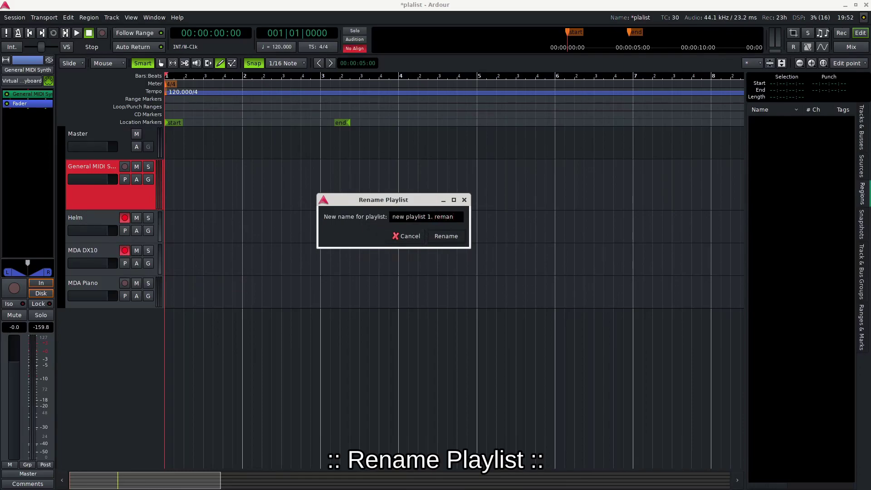
{"action": "type", "text": " rename"}
{"action": "left_click", "coordinate": [447, 236]}
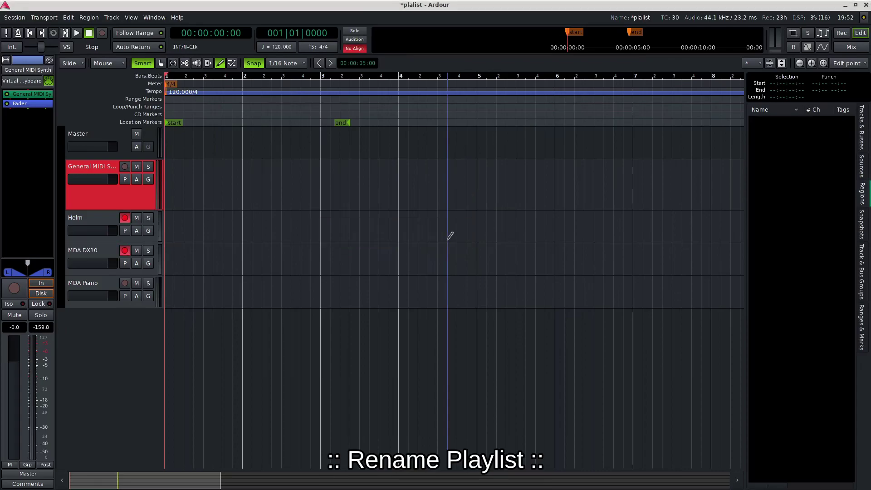
Step: Create a new playlist named "new play 2" for the General MIDI Synth track only
{"action": "left_click", "coordinate": [125, 179]}
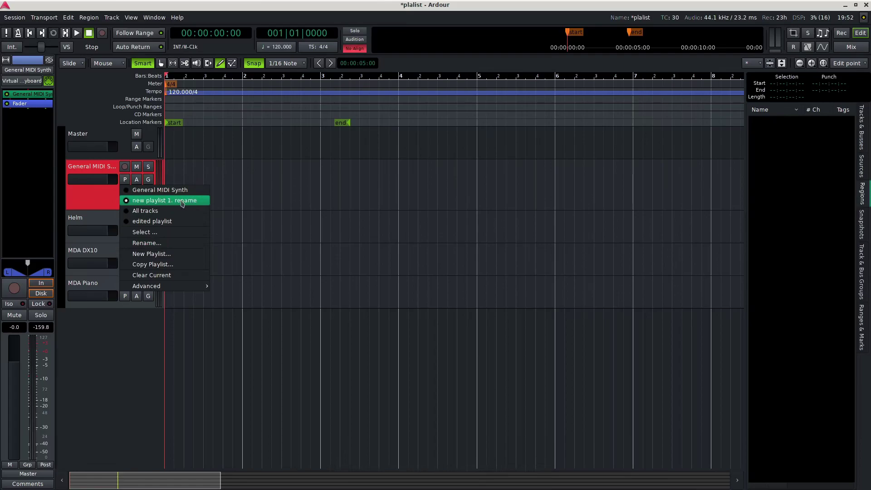
{"action": "left_click", "coordinate": [192, 257]}
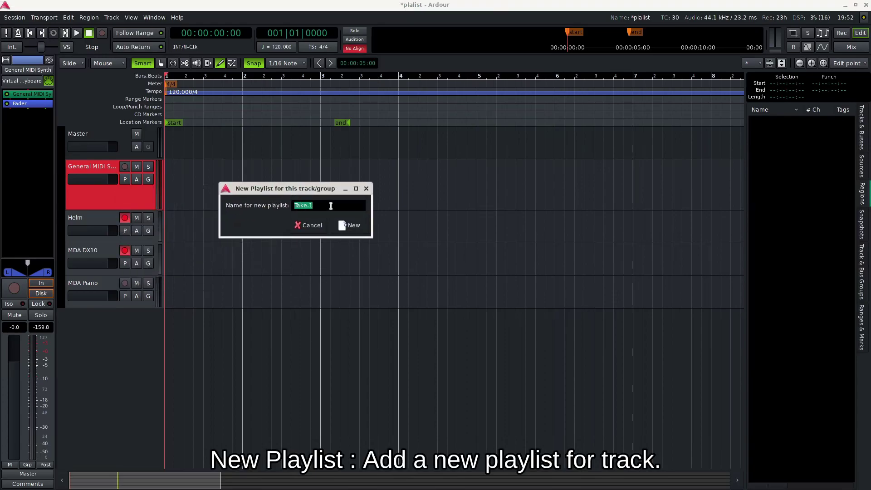
{"action": "type", "text": "new play 2"}
{"action": "left_click", "coordinate": [353, 225]}
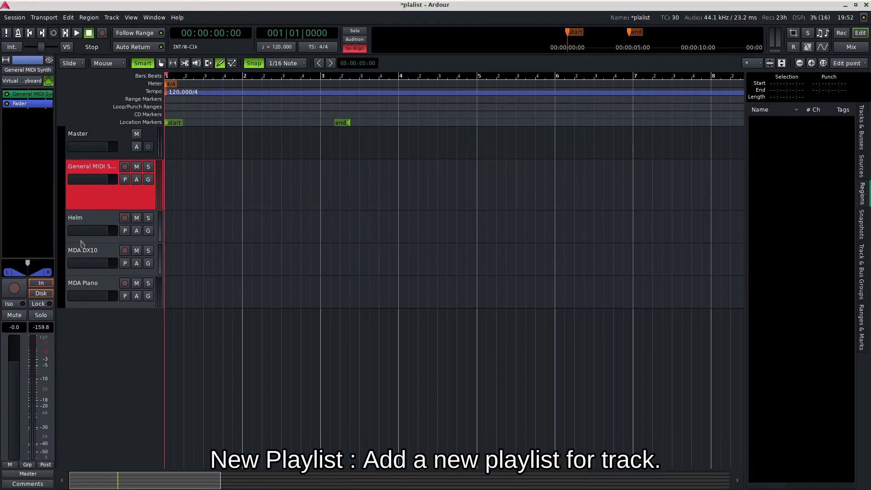
Step: Switch the General MIDI Synth track to its "General MIDI Synth" playlist and copy that playlist under the name "genral 2"
{"action": "left_click", "coordinate": [124, 180]}
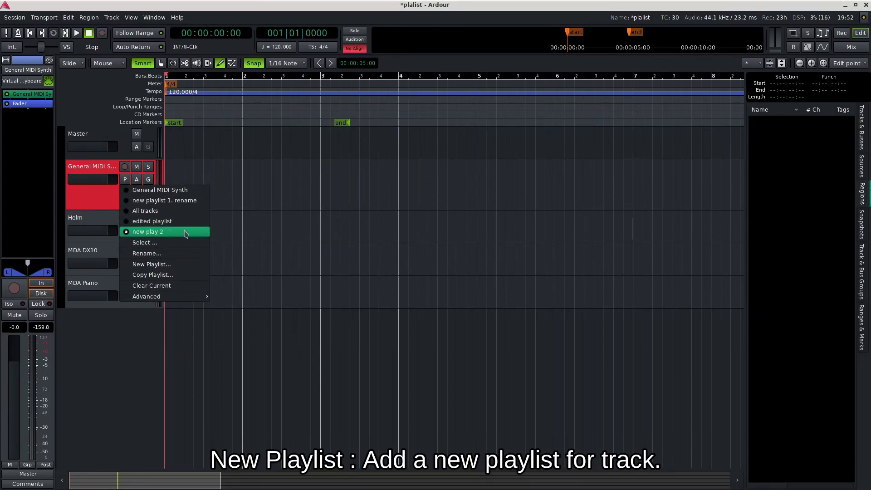
{"action": "left_click", "coordinate": [174, 190]}
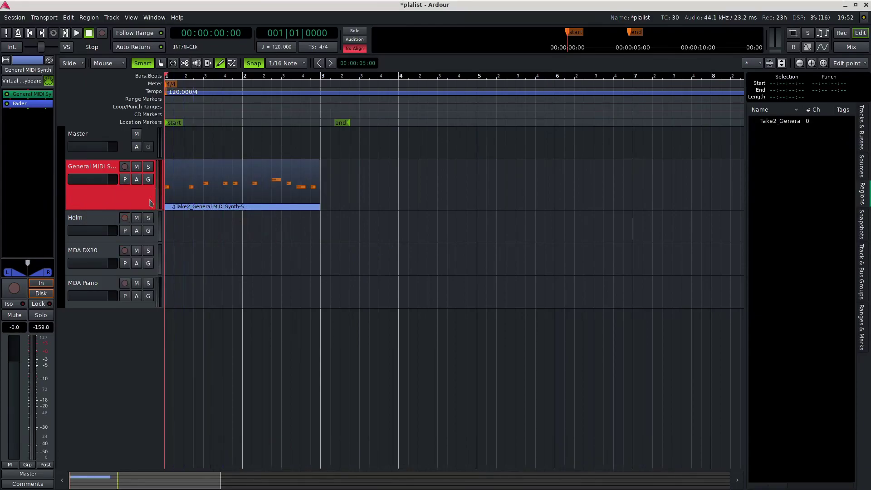
{"action": "left_click", "coordinate": [125, 180]}
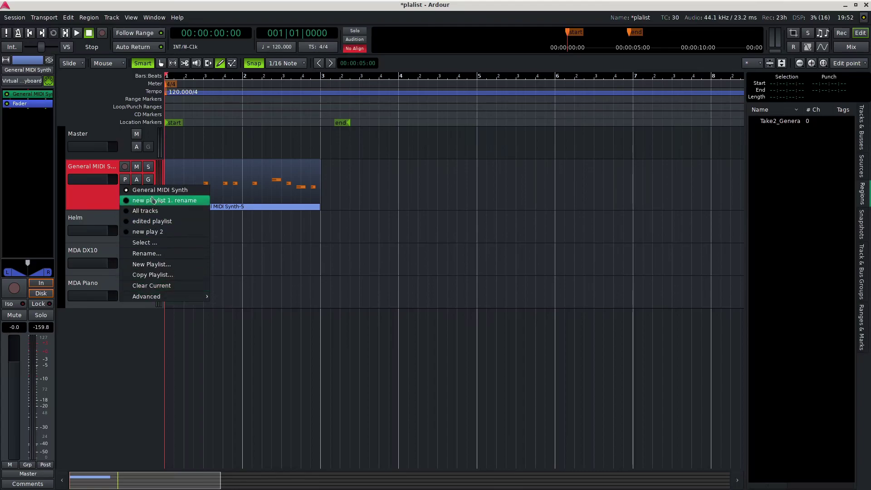
{"action": "left_click", "coordinate": [168, 276]}
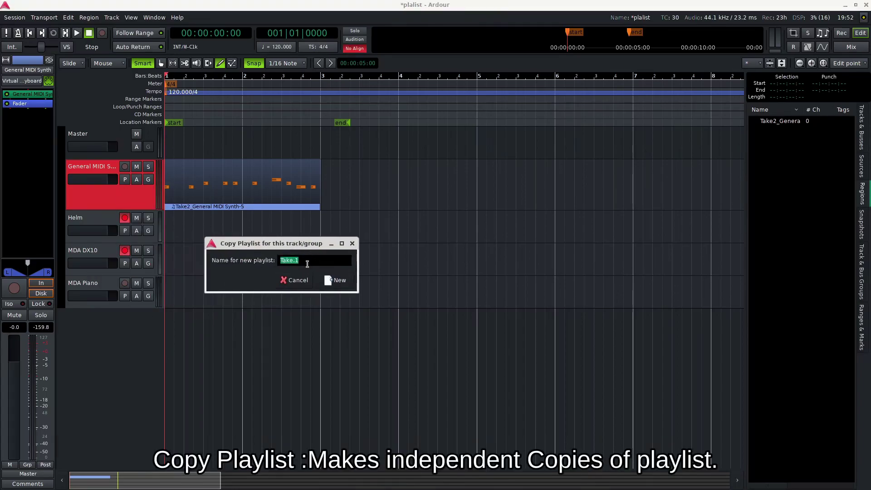
{"action": "type", "text": "genral 2"}
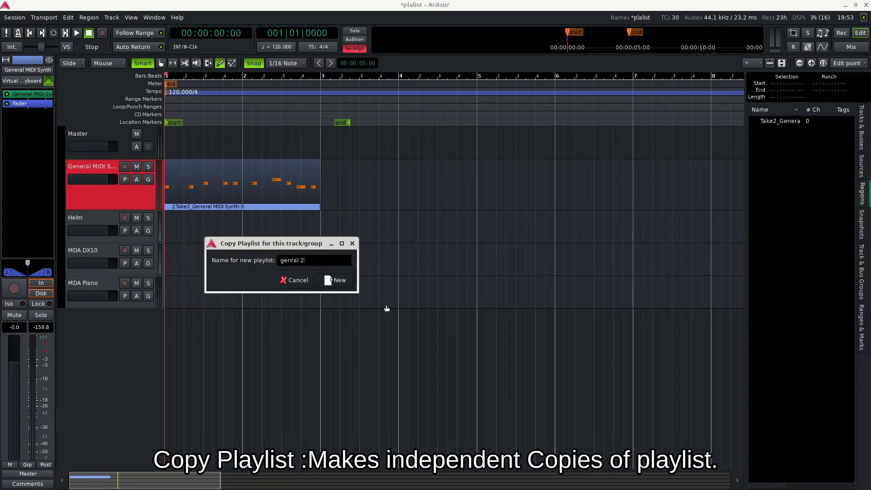
{"action": "left_click", "coordinate": [336, 287]}
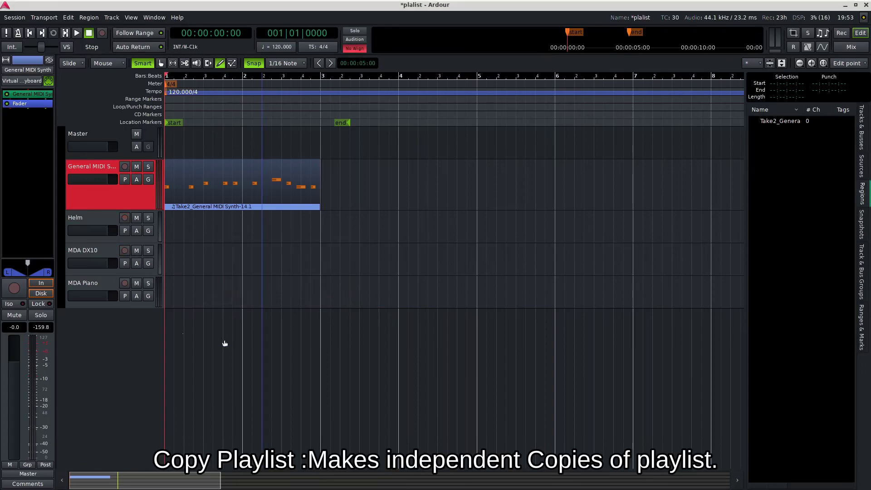
Step: Compare the "General MIDI Synth" and "genral 2" playlists by alternating between them on the General MIDI Synth track, ending on "genral 2"
{"action": "left_click", "coordinate": [123, 181]}
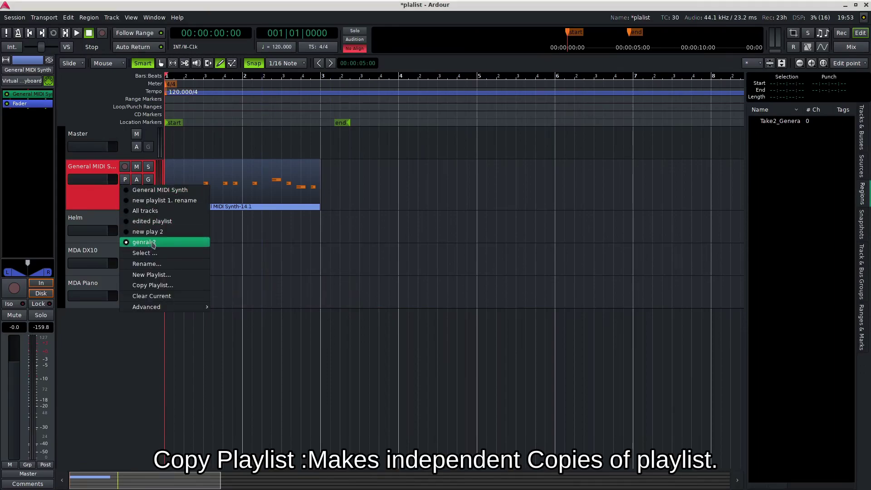
{"action": "left_click", "coordinate": [158, 194]}
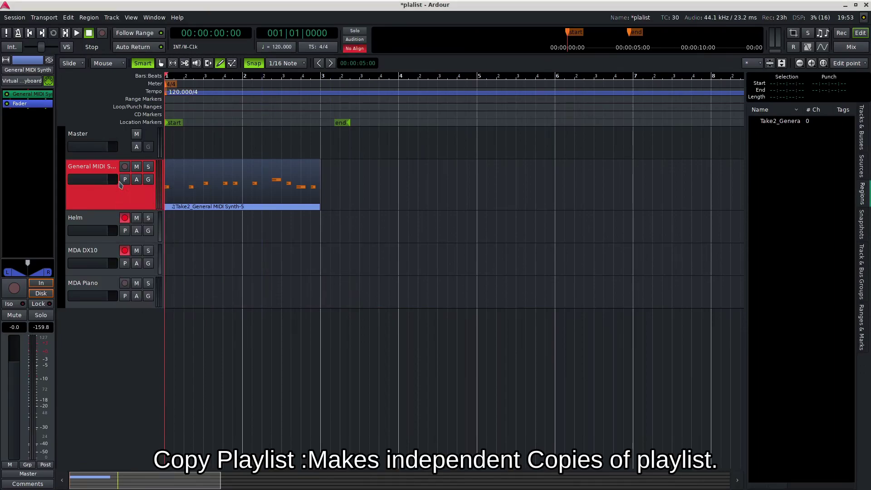
{"action": "left_click", "coordinate": [121, 181]}
{"action": "left_click", "coordinate": [167, 241]}
{"action": "left_click", "coordinate": [122, 181]}
{"action": "left_click", "coordinate": [126, 189]}
{"action": "left_click", "coordinate": [122, 182]}
{"action": "left_click", "coordinate": [161, 244]}
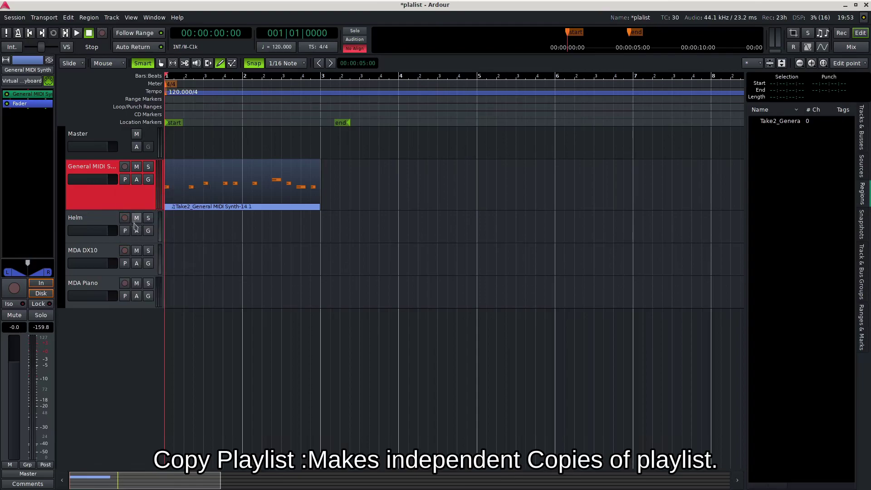
{"action": "left_click", "coordinate": [123, 183]}
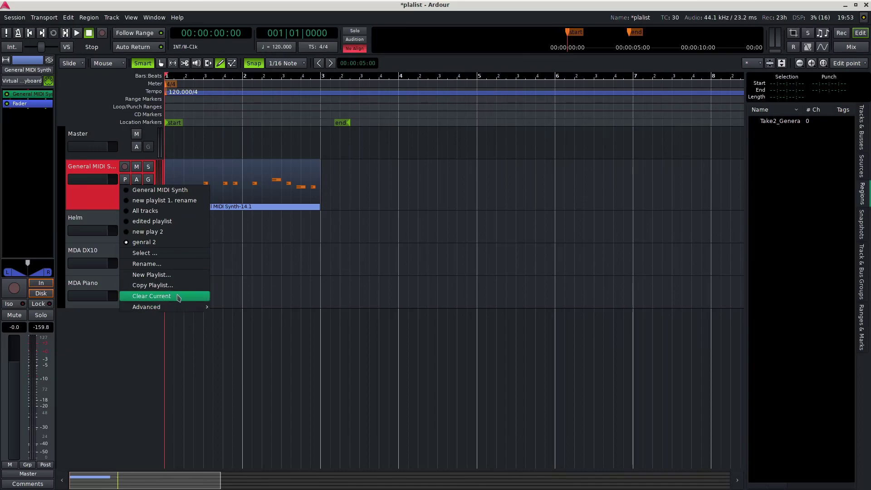
{"action": "left_click", "coordinate": [88, 190]}
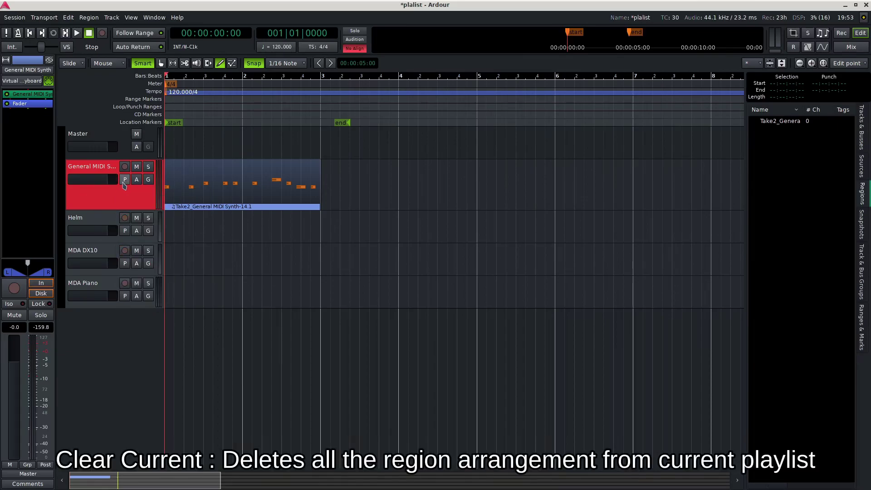
{"action": "left_click", "coordinate": [123, 183]}
{"action": "left_click", "coordinate": [94, 198]}
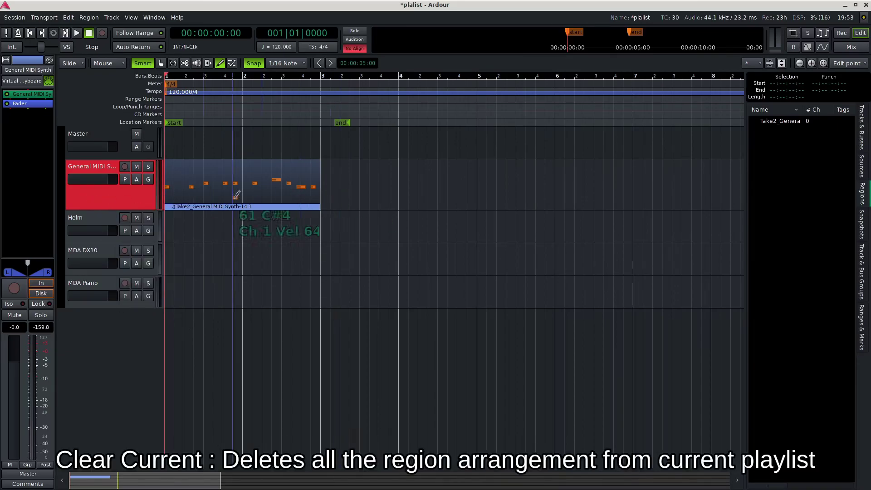
{"action": "left_click", "coordinate": [124, 181]}
{"action": "left_click", "coordinate": [88, 194]}
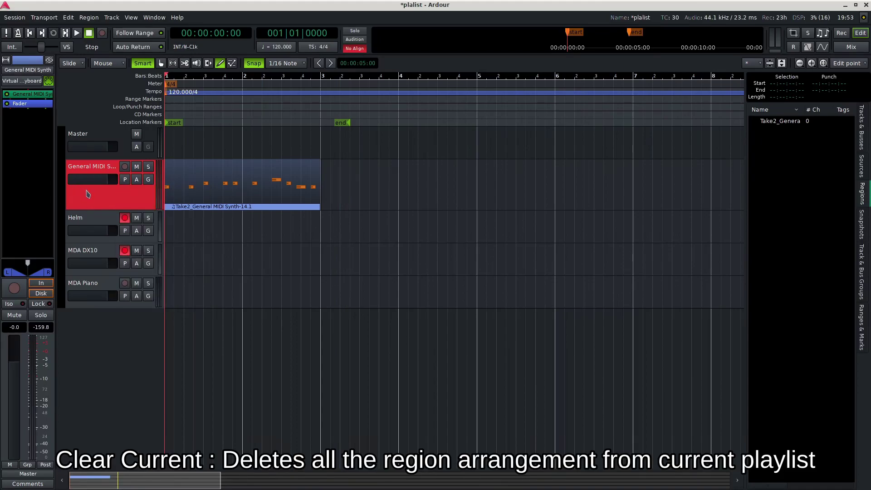
Step: Draw three MIDI regions between bars 3 and 7 on the General MIDI Synth track and add a few scattered notes to each
{"action": "mouse_move", "coordinate": [333, 164]}
{"action": "left_mouse_down"}
{"action": "mouse_move", "coordinate": [487, 163]}
{"action": "mouse_move", "coordinate": [582, 177]}
{"action": "left_mouse_up"}
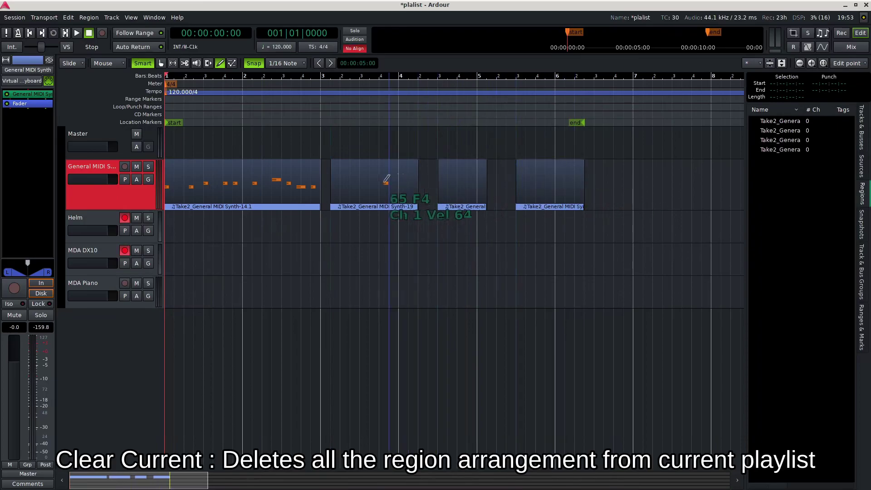
{"action": "left_click_drag", "start_coordinate": [342, 194], "coordinate": [349, 195]}
{"action": "left_click", "coordinate": [377, 184]}
{"action": "left_click", "coordinate": [416, 194]}
{"action": "left_click", "coordinate": [445, 173]}
{"action": "left_click_drag", "start_coordinate": [465, 191], "coordinate": [472, 190]}
{"action": "left_click_drag", "start_coordinate": [469, 176], "coordinate": [475, 176]}
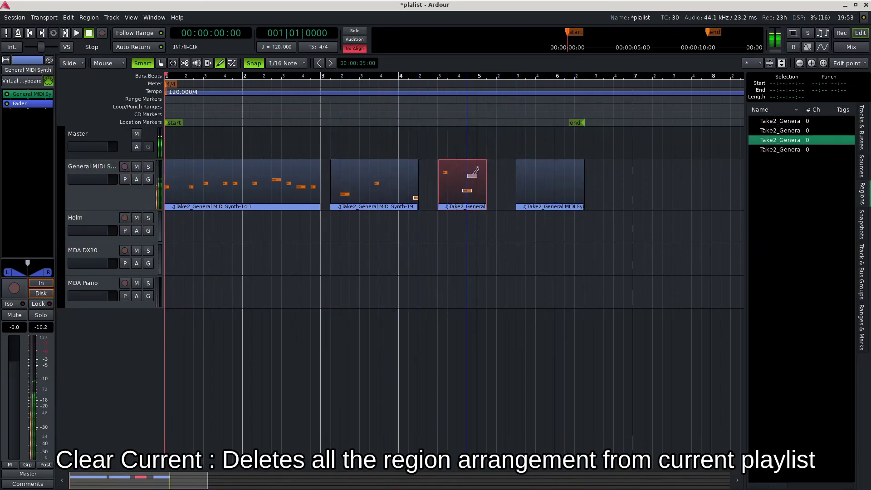
{"action": "left_click", "coordinate": [547, 176]}
{"action": "left_click", "coordinate": [547, 187]}
{"action": "left_click", "coordinate": [563, 176]}
{"action": "left_click", "coordinate": [572, 194]}
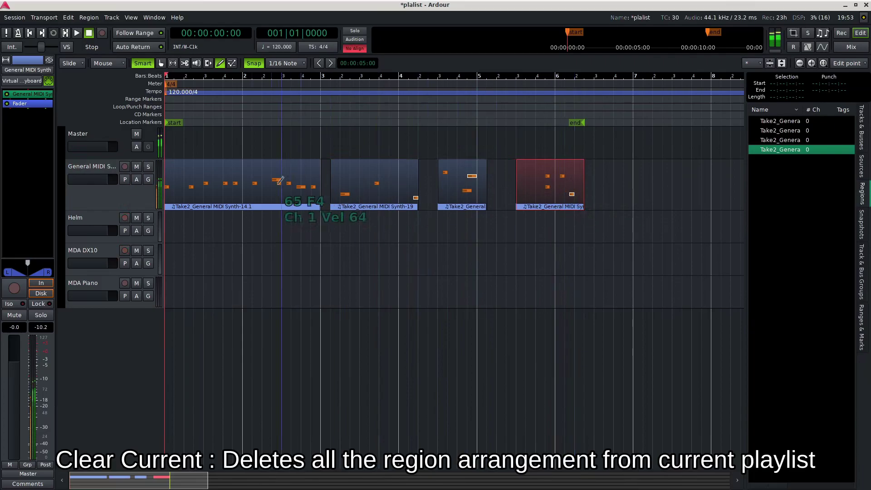
Step: Clear all regions from the current "genral 2" playlist of the General MIDI Synth track
{"action": "left_click", "coordinate": [125, 180]}
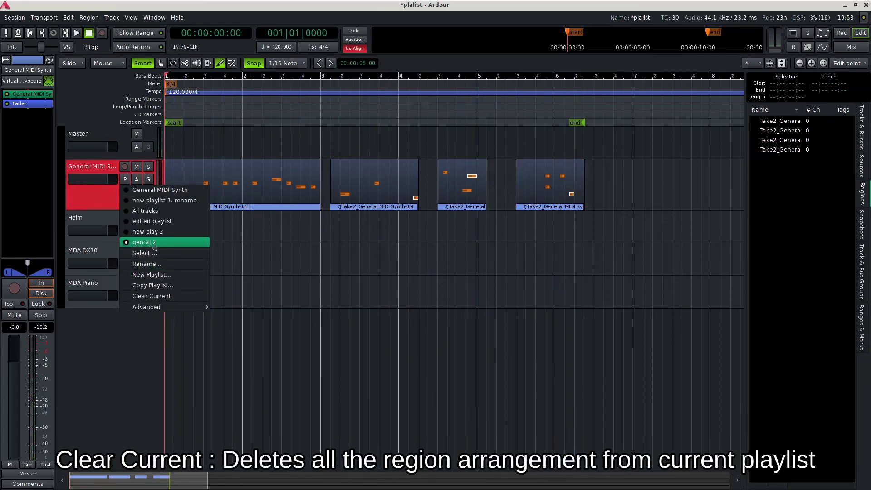
{"action": "left_click", "coordinate": [183, 302]}
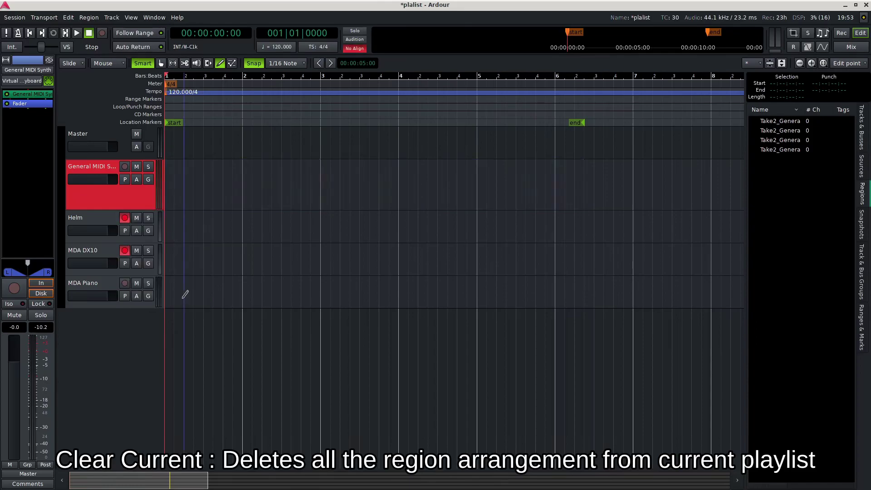
{"action": "left_click", "coordinate": [124, 179]}
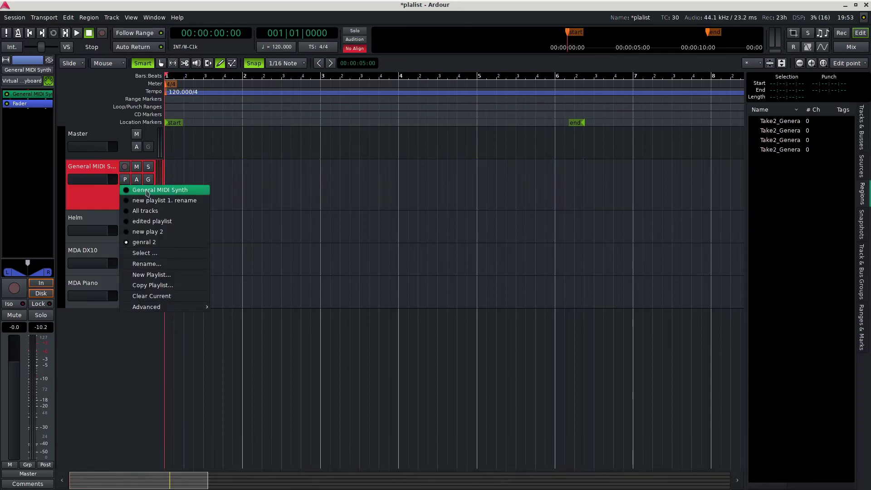
{"action": "left_click", "coordinate": [113, 191]}
Step: Switch the General MIDI Synth track from the emptied playlist back to its "General MIDI Synth" playlist
{"action": "left_click", "coordinate": [126, 180]}
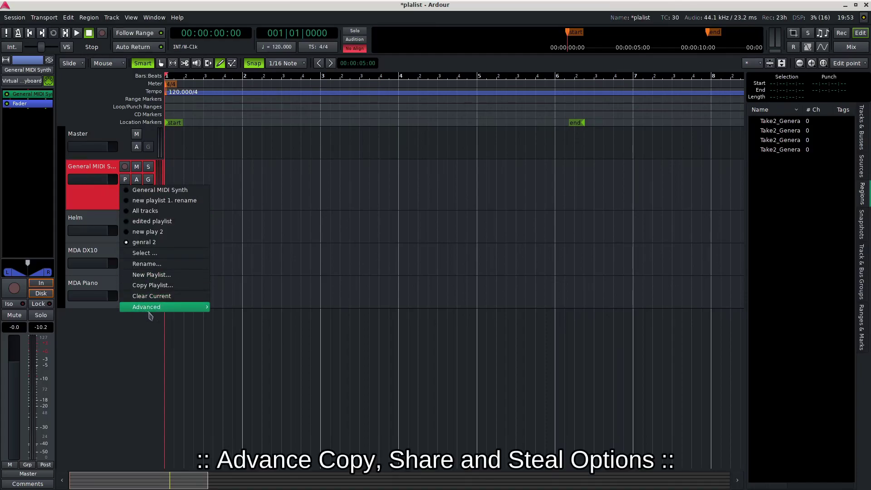
{"action": "mouse_move", "coordinate": [153, 309]}
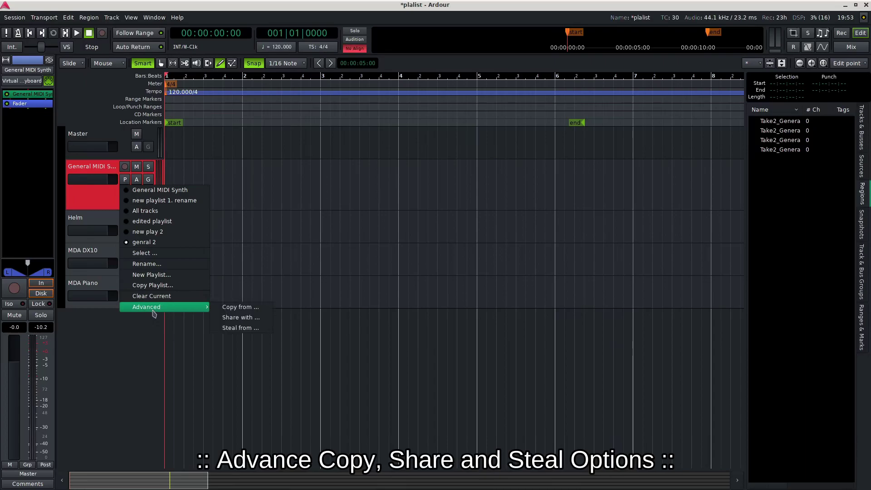
{"action": "left_click", "coordinate": [97, 195]}
{"action": "left_click", "coordinate": [130, 181]}
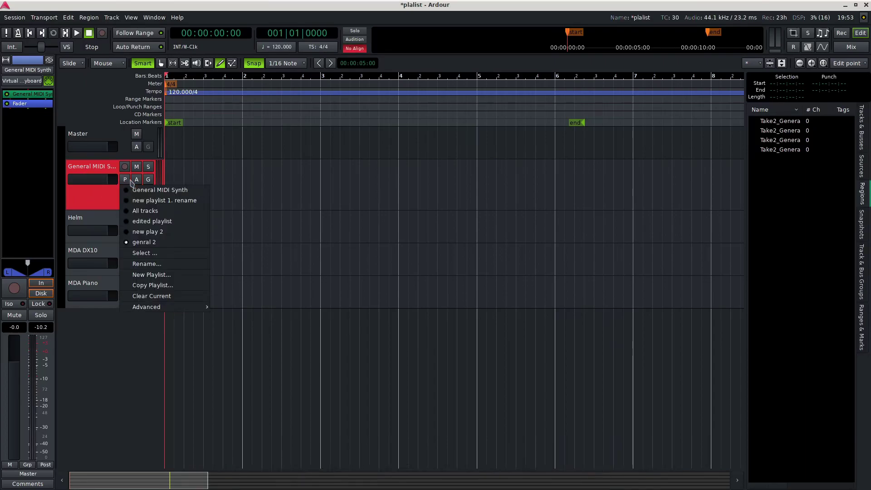
{"action": "left_click", "coordinate": [136, 200]}
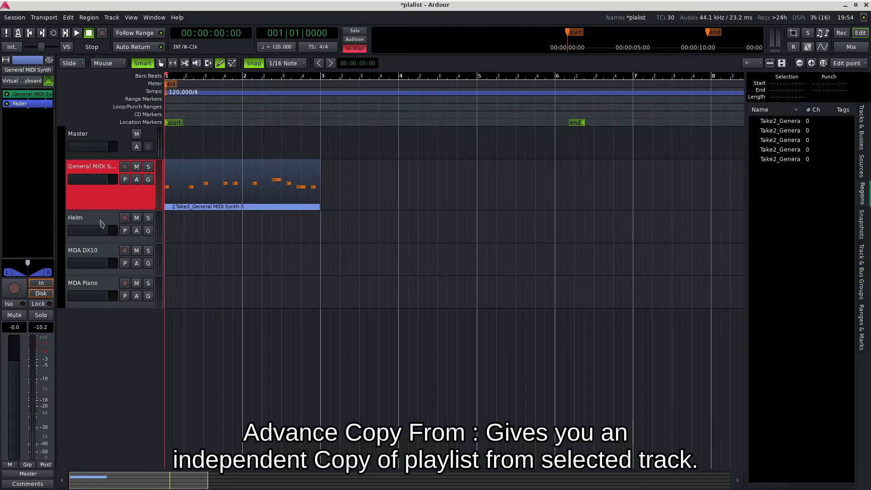
Step: Bring up the advanced Copy From playlist dialog for the Helm track and move it clear of the track headers
{"action": "left_click", "coordinate": [101, 223]}
{"action": "left_click", "coordinate": [126, 231]}
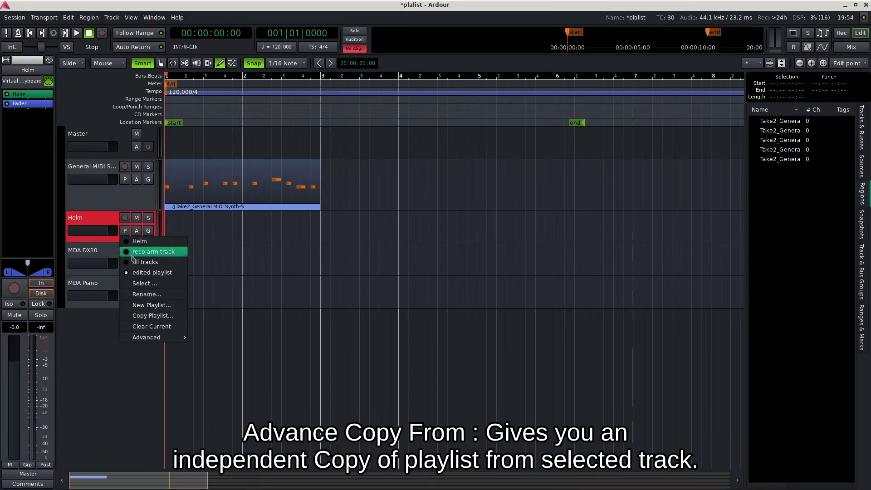
{"action": "mouse_move", "coordinate": [154, 339]}
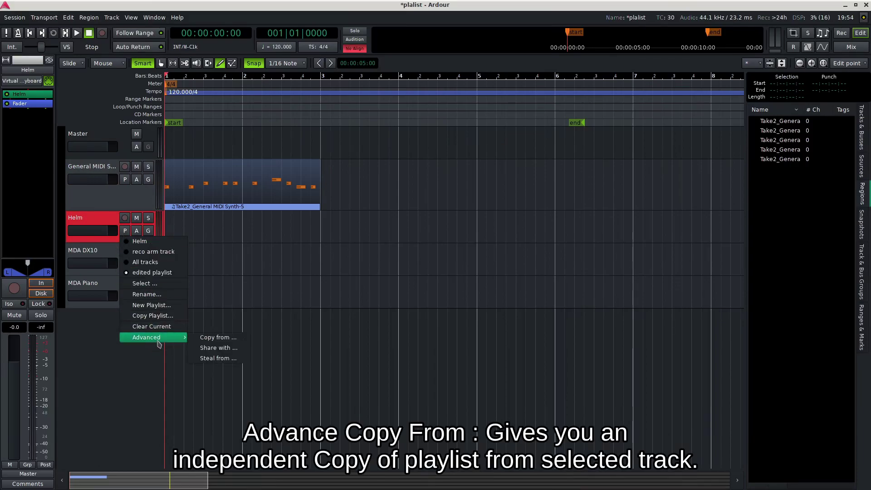
{"action": "left_click", "coordinate": [248, 343]}
{"action": "left_click_drag", "start_coordinate": [257, 295], "coordinate": [479, 127]}
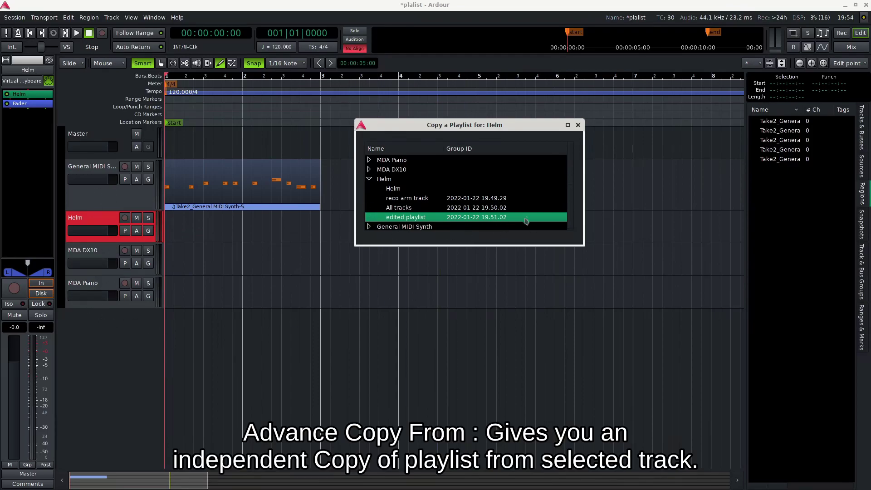
{"action": "scroll", "coordinate": [521, 223], "scroll_direction": "down", "scroll_amount": 1}
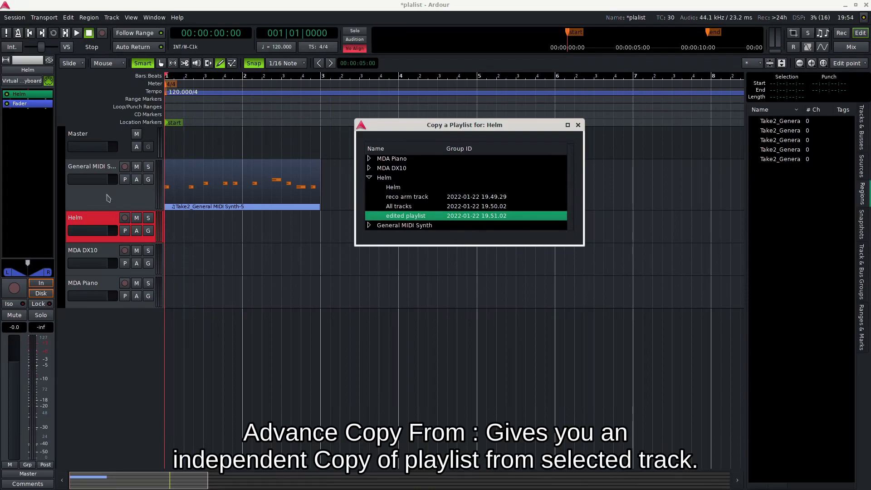
Step: Copy the General MIDI Synth track's "General MIDI Synth" playlist to the Helm track and close the copy dialog
{"action": "left_click", "coordinate": [124, 180]}
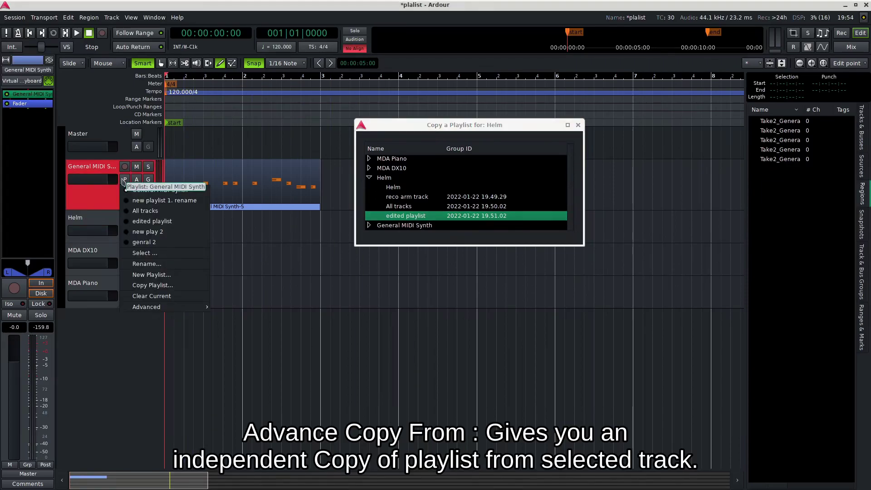
{"action": "left_click", "coordinate": [124, 183]}
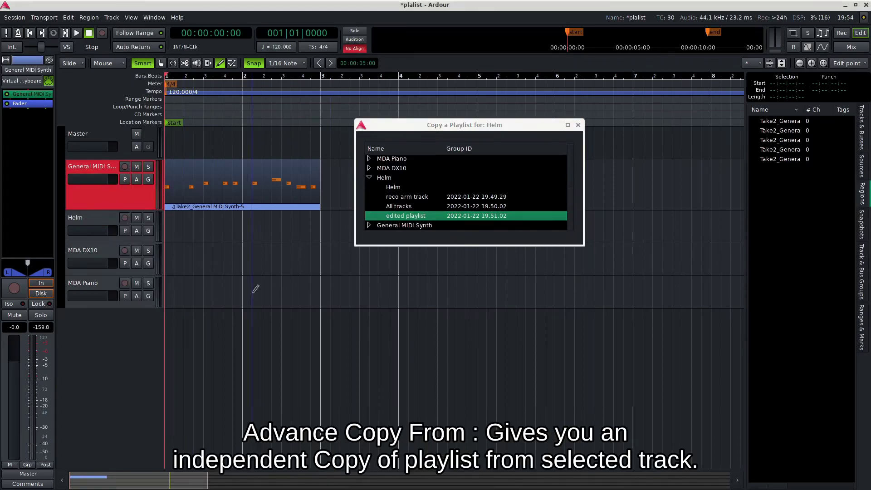
{"action": "left_click", "coordinate": [369, 225]}
{"action": "scroll", "coordinate": [516, 222], "scroll_direction": "down", "scroll_amount": 1}
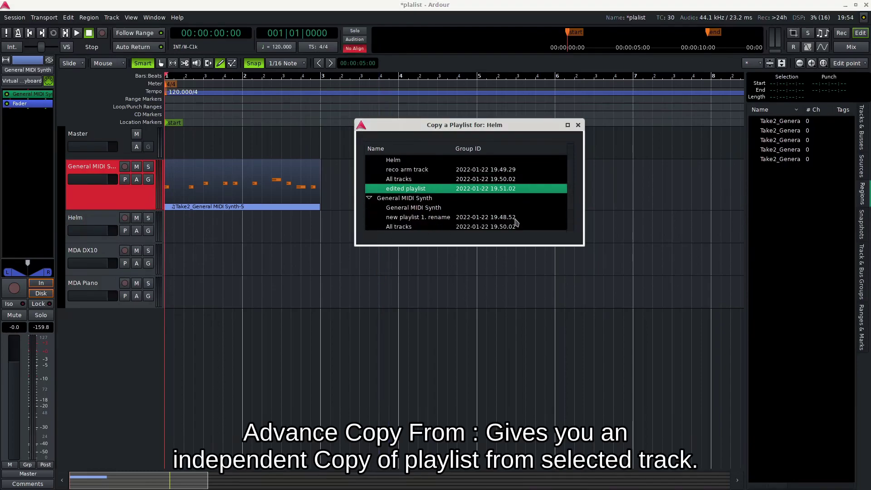
{"action": "left_click", "coordinate": [411, 208]}
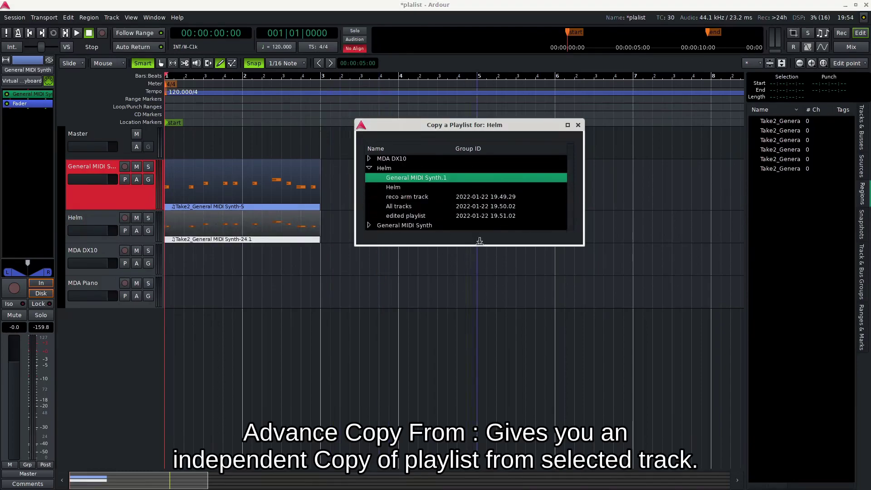
{"action": "left_click", "coordinate": [369, 225]}
{"action": "scroll", "coordinate": [568, 200], "scroll_direction": "down", "scroll_amount": 1}
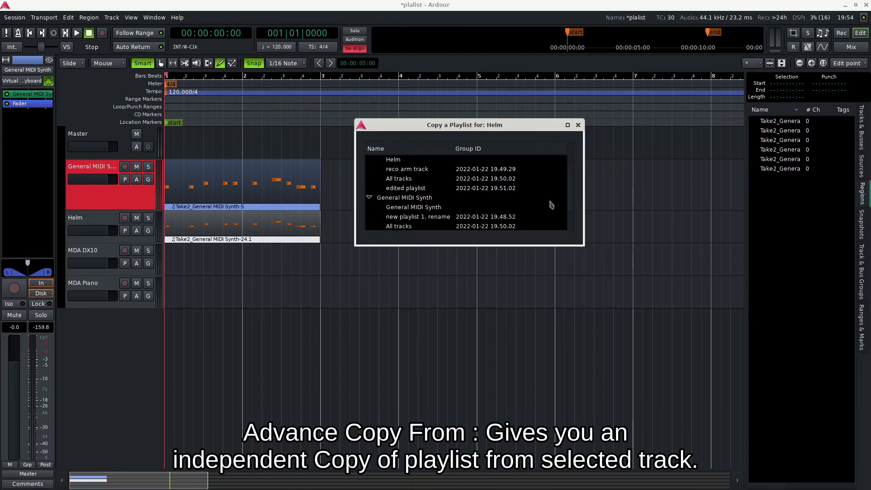
{"action": "scroll", "coordinate": [559, 200], "scroll_direction": "up", "scroll_amount": 2}
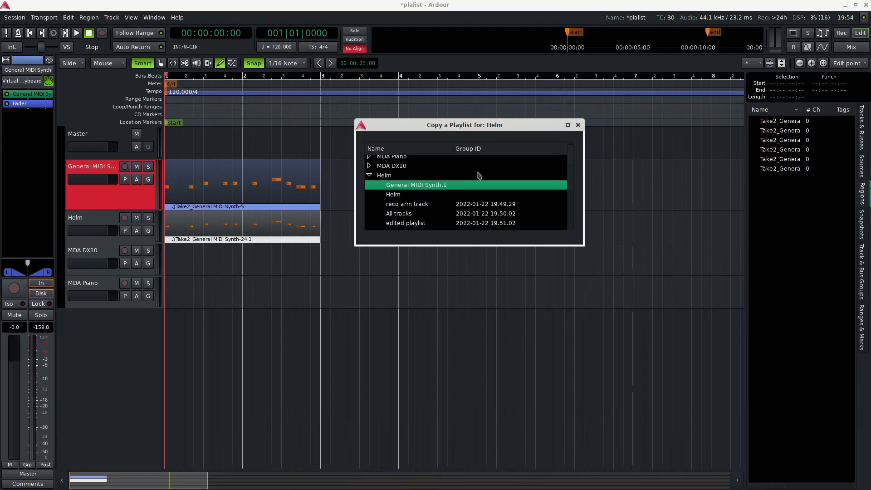
{"action": "left_click", "coordinate": [579, 125]}
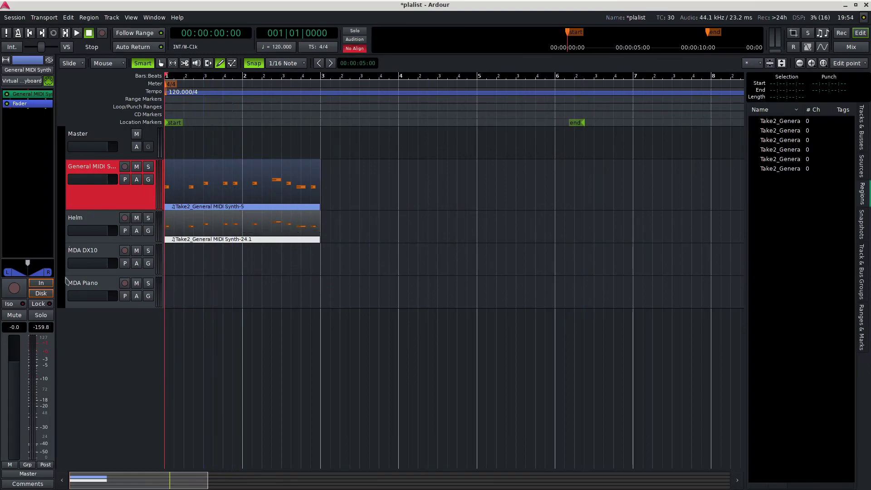
Step: Share the General MIDI Synth track's "General MIDI Synth" playlist with the MDA DX10 track and close the share dialog
{"action": "left_click", "coordinate": [126, 265]}
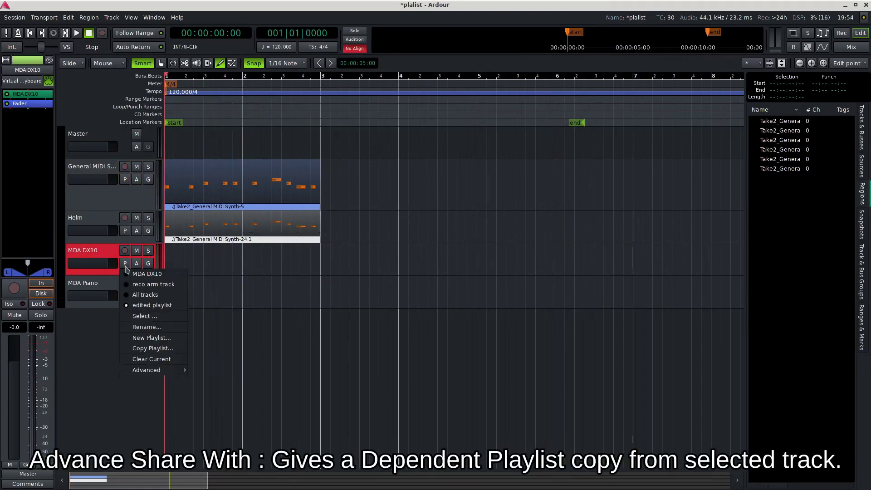
{"action": "mouse_move", "coordinate": [140, 370]}
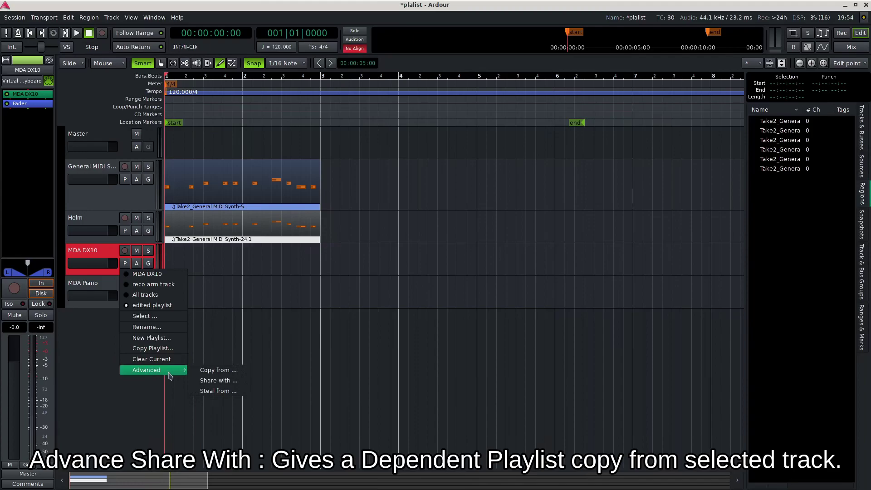
{"action": "left_click", "coordinate": [230, 384]}
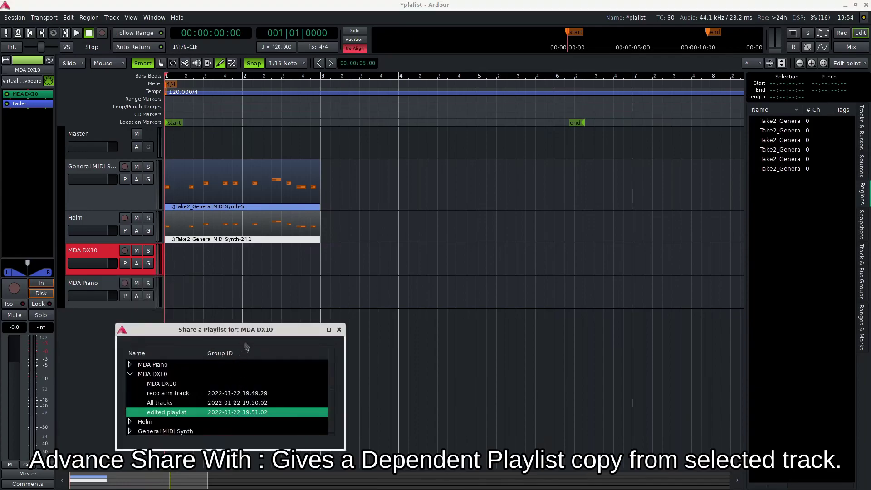
{"action": "left_click_drag", "start_coordinate": [246, 330], "coordinate": [458, 138]}
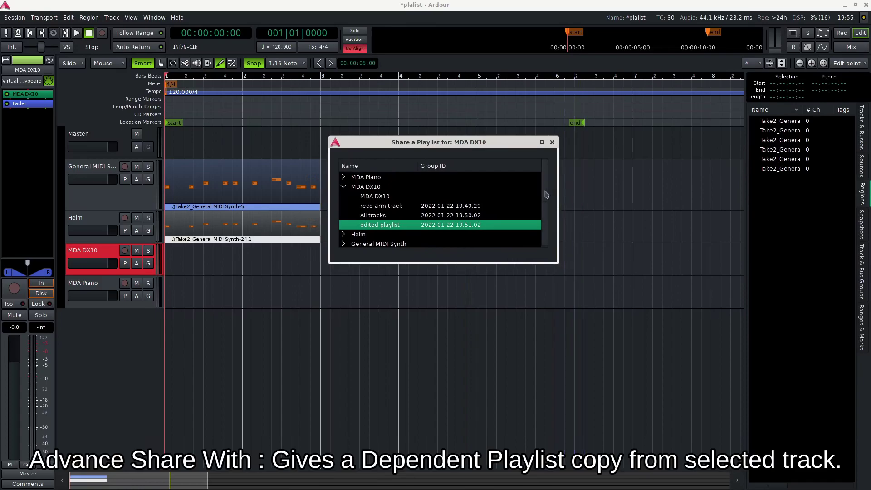
{"action": "scroll", "coordinate": [547, 195], "scroll_direction": "down", "scroll_amount": 1}
{"action": "left_click", "coordinate": [344, 243]}
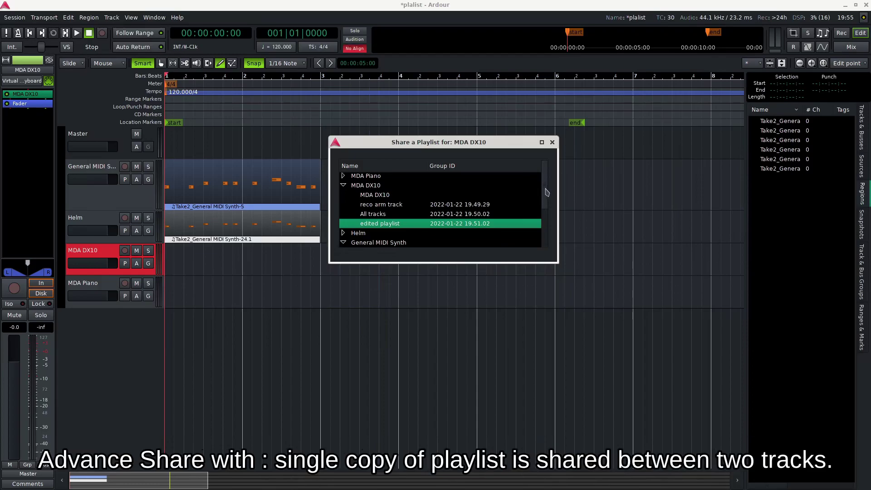
{"action": "left_click_drag", "start_coordinate": [547, 192], "coordinate": [551, 234]}
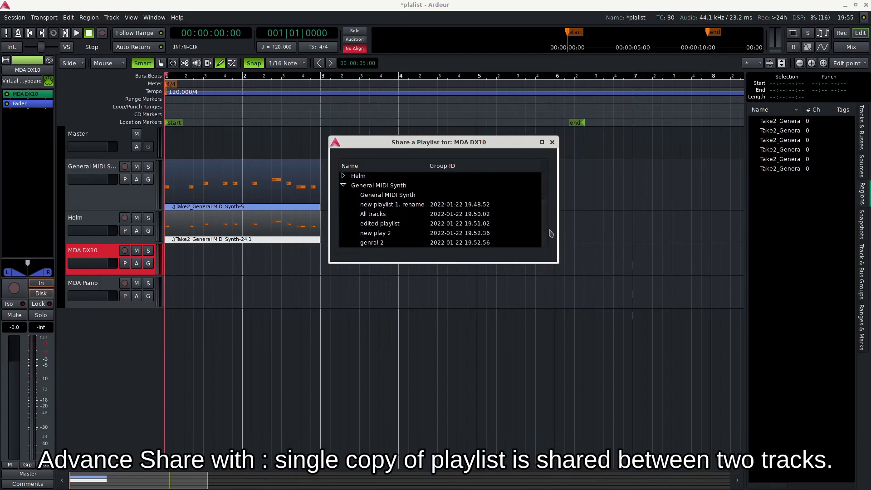
{"action": "left_click", "coordinate": [401, 195]}
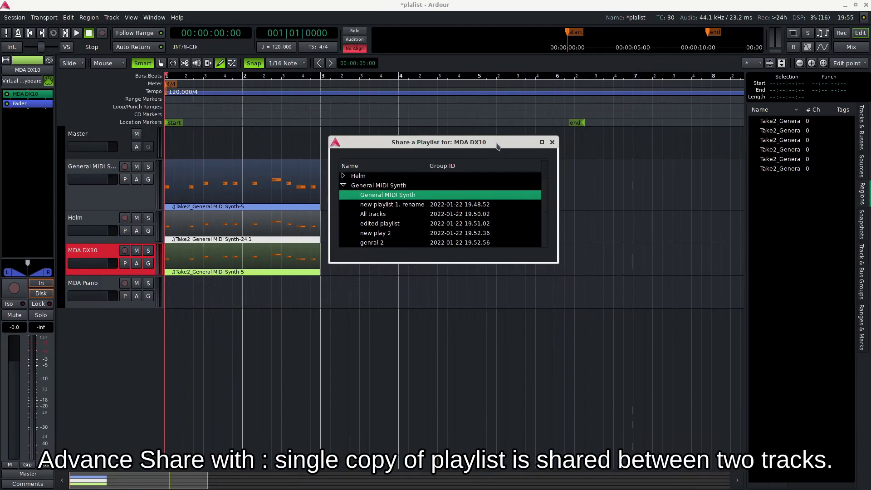
{"action": "left_click_drag", "start_coordinate": [485, 143], "coordinate": [532, 146]}
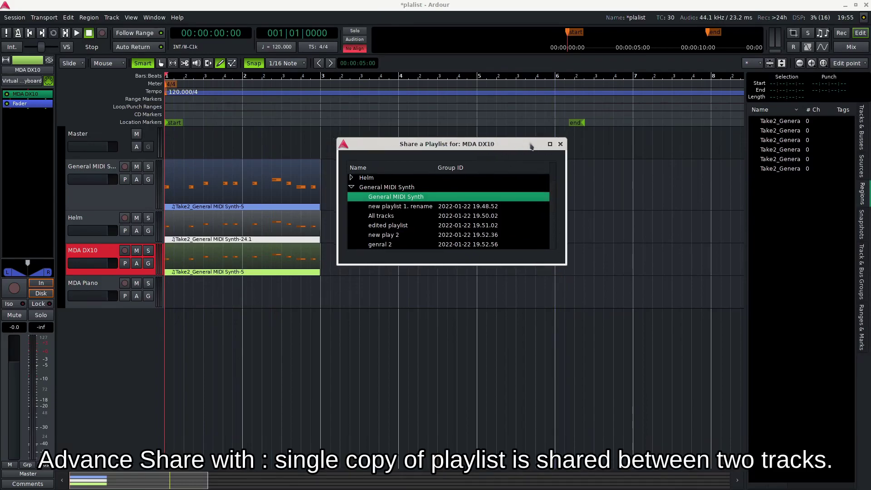
{"action": "left_click", "coordinate": [560, 144]}
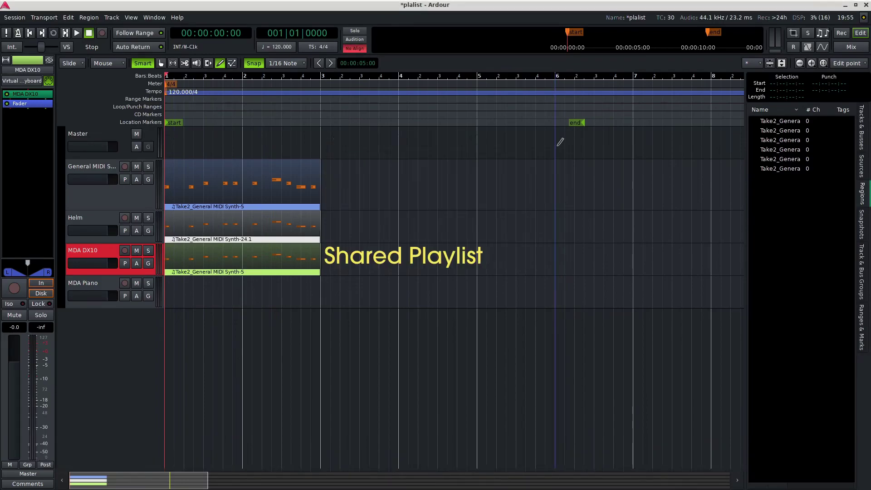
Step: Steal the "General MIDI Synth" playlist from the General MIDI Synth track for the MDA Piano track, review the playlist tree and close the dialog
{"action": "left_click", "coordinate": [126, 296]}
{"action": "mouse_move", "coordinate": [145, 393]}
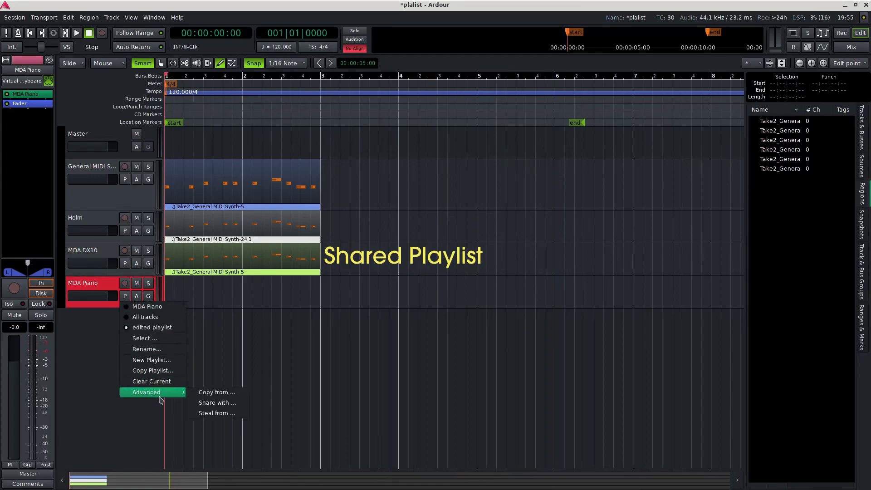
{"action": "left_click", "coordinate": [220, 413]}
{"action": "left_click_drag", "start_coordinate": [266, 362], "coordinate": [493, 142]}
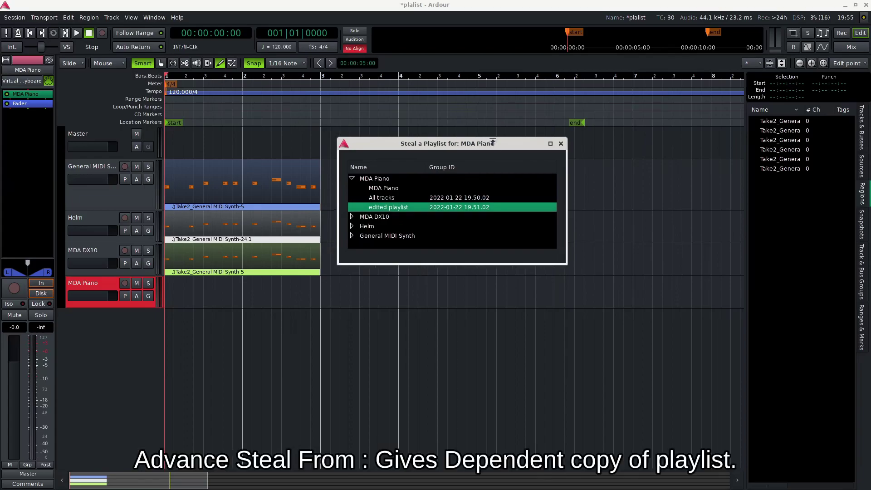
{"action": "left_click", "coordinate": [352, 236]}
{"action": "scroll", "coordinate": [458, 239], "scroll_direction": "down", "scroll_amount": 1}
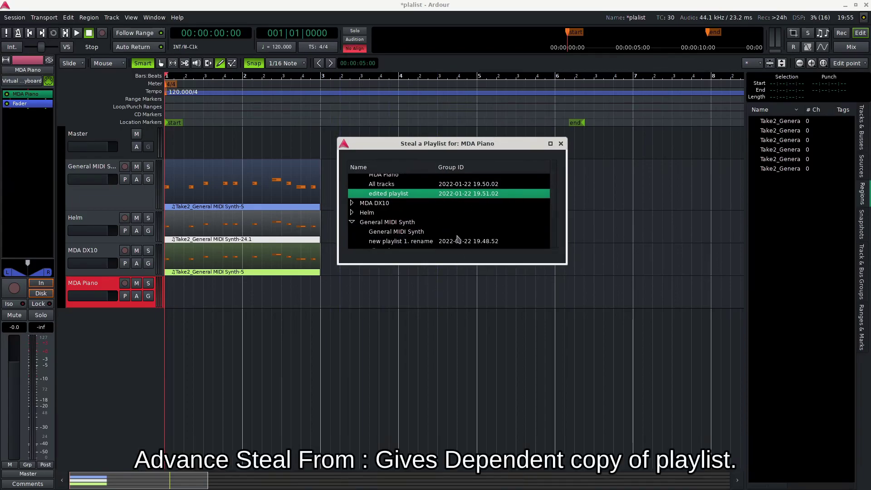
{"action": "left_click", "coordinate": [394, 235]}
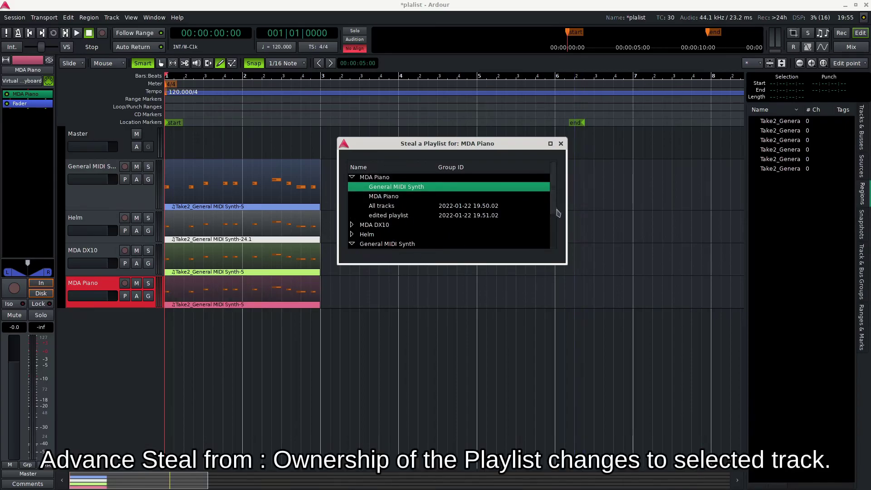
{"action": "scroll", "coordinate": [375, 245], "scroll_direction": "down", "scroll_amount": 3}
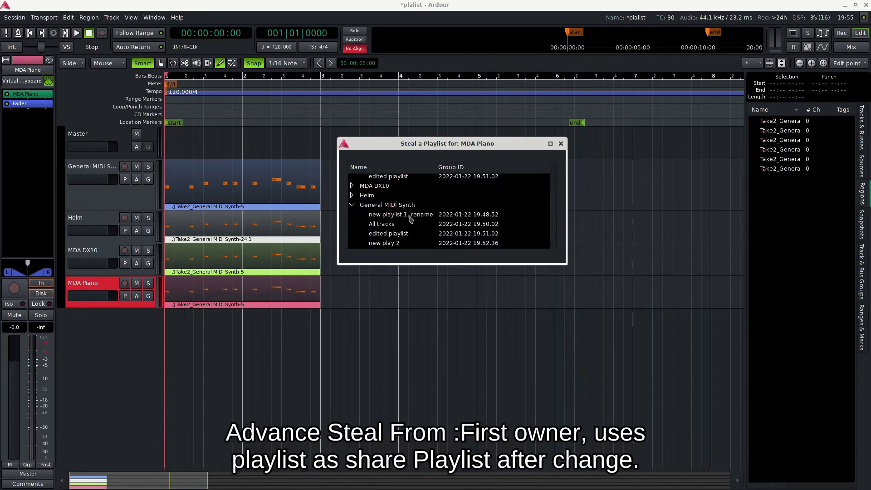
{"action": "left_click_drag", "start_coordinate": [555, 227], "coordinate": [554, 185]}
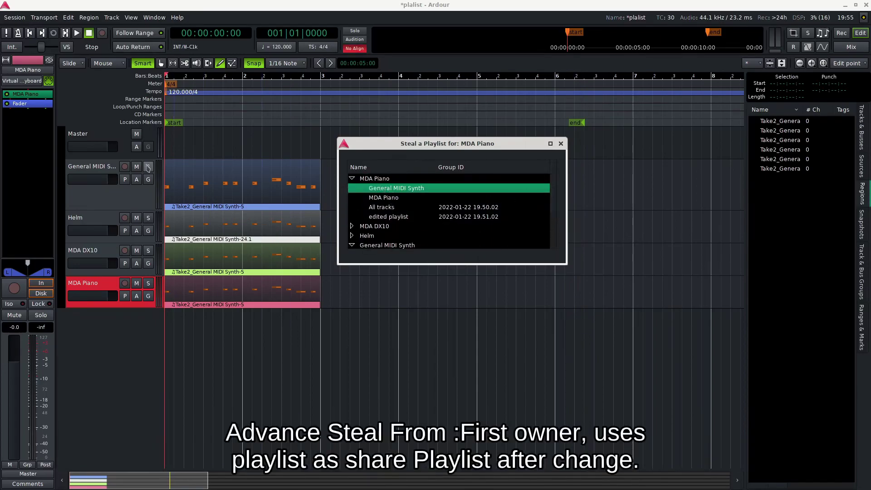
{"action": "left_click", "coordinate": [560, 144]}
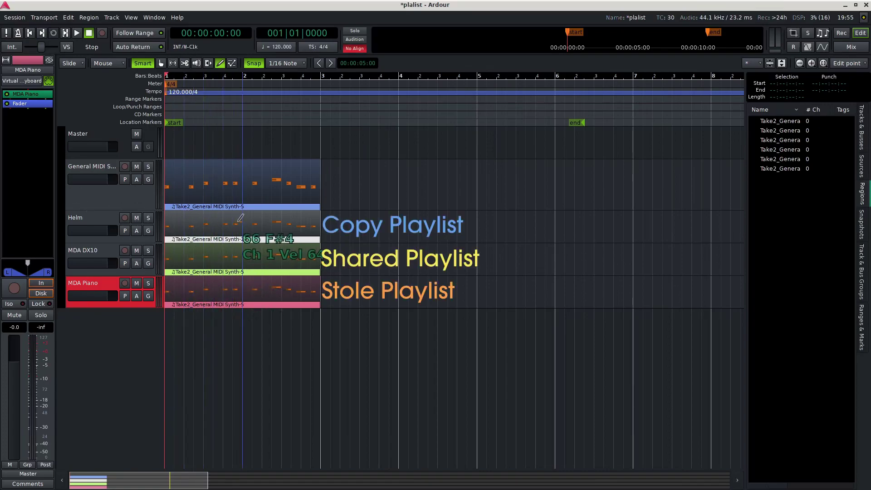
Step: Draw a few extra short notes above the existing ones in the first bar of the Helm track's copied region
{"action": "left_click", "coordinate": [214, 217]}
{"action": "left_click", "coordinate": [214, 218]}
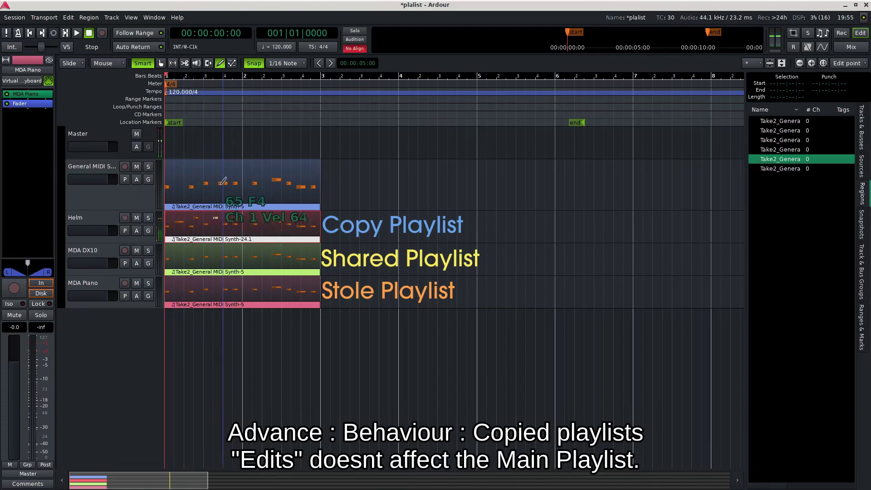
Step: Draw five short high notes across bar 1 of the MDA DX10 region and longer high notes in bar 2 of the MDA Piano region
{"action": "left_click", "coordinate": [97, 256]}
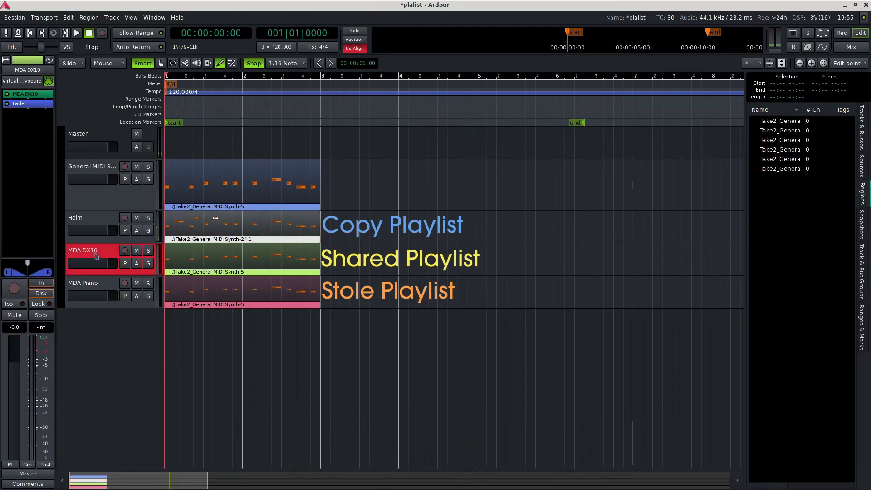
{"action": "left_click", "coordinate": [172, 251]}
{"action": "left_click", "coordinate": [183, 251]}
{"action": "left_click", "coordinate": [193, 251]}
{"action": "left_click", "coordinate": [212, 254]}
{"action": "left_click", "coordinate": [221, 251]}
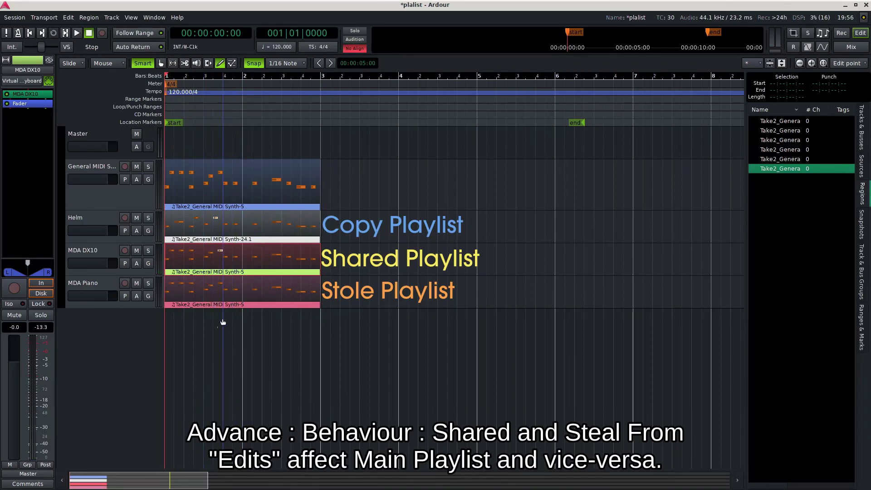
{"action": "left_click_drag", "start_coordinate": [244, 282], "coordinate": [317, 285]}
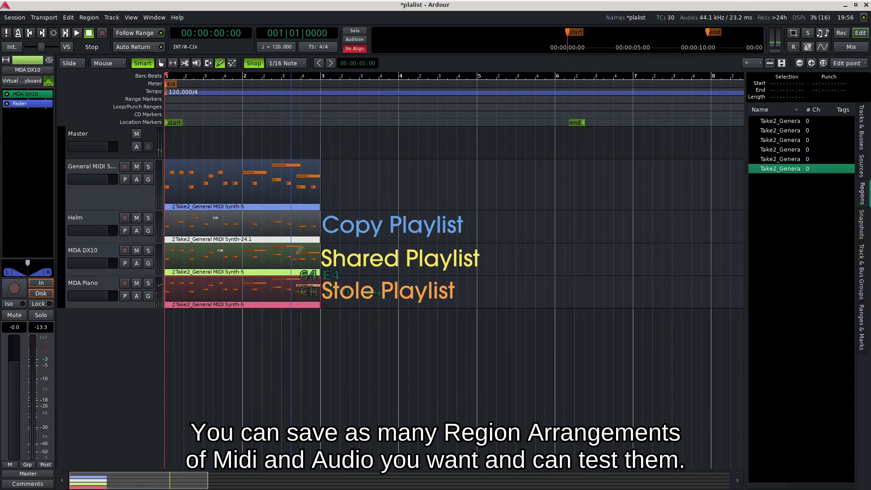
Step: Select the General MIDI Synth track and switch it to an empty playlist
{"action": "left_click", "coordinate": [92, 195]}
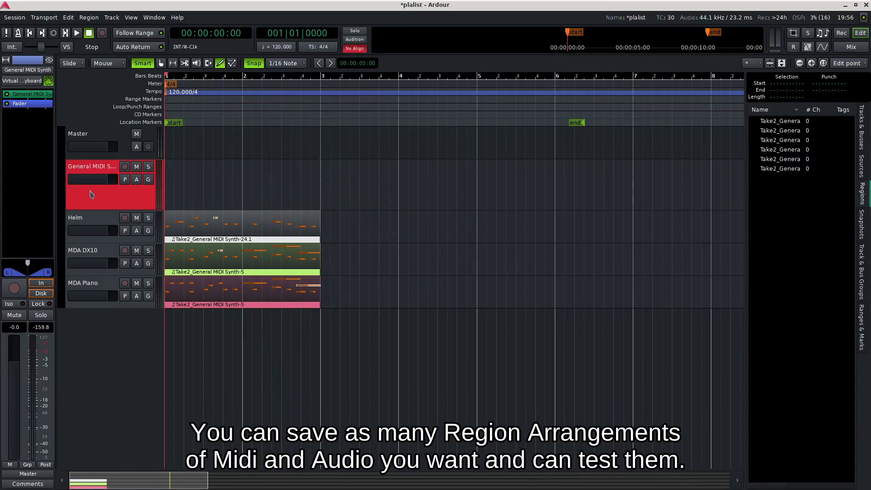